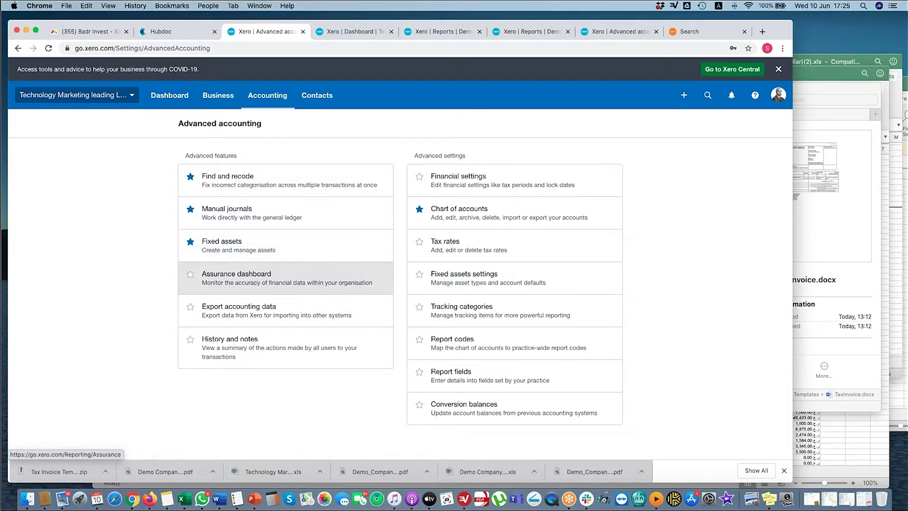
# Review the past year's User Activity cards on the Assurance dashboard, then view the Bank Accounts check.
pyautogui.click(256, 274)
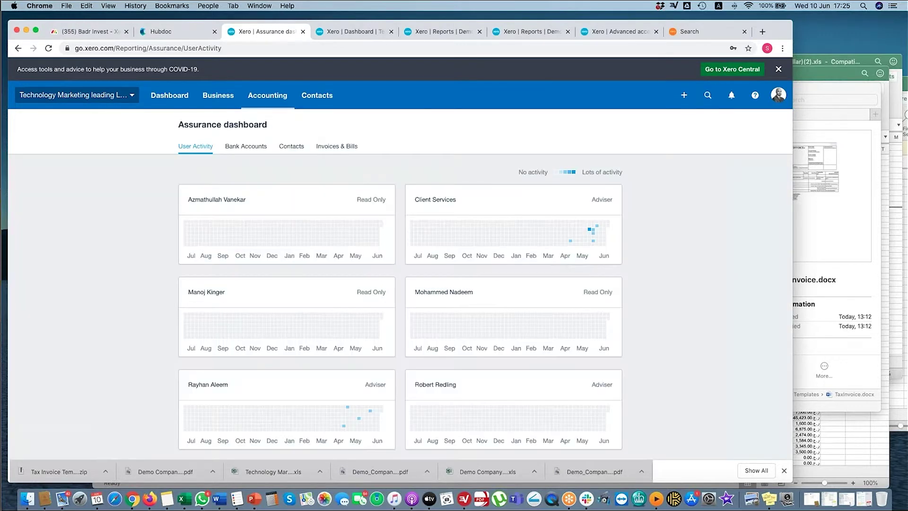
pyautogui.scroll(-3, 301, 313)
pyautogui.scroll(-1, 301, 314)
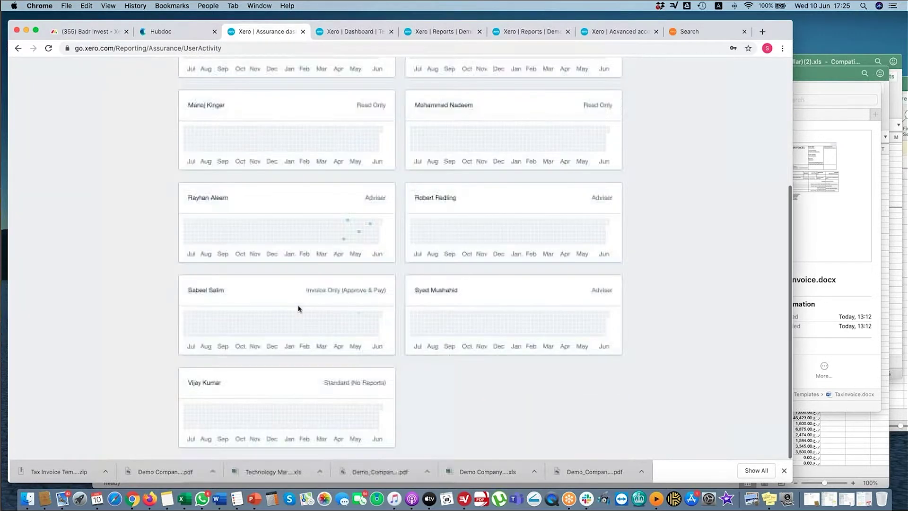
pyautogui.scroll(-2, 300, 309)
pyautogui.scroll(5, 300, 308)
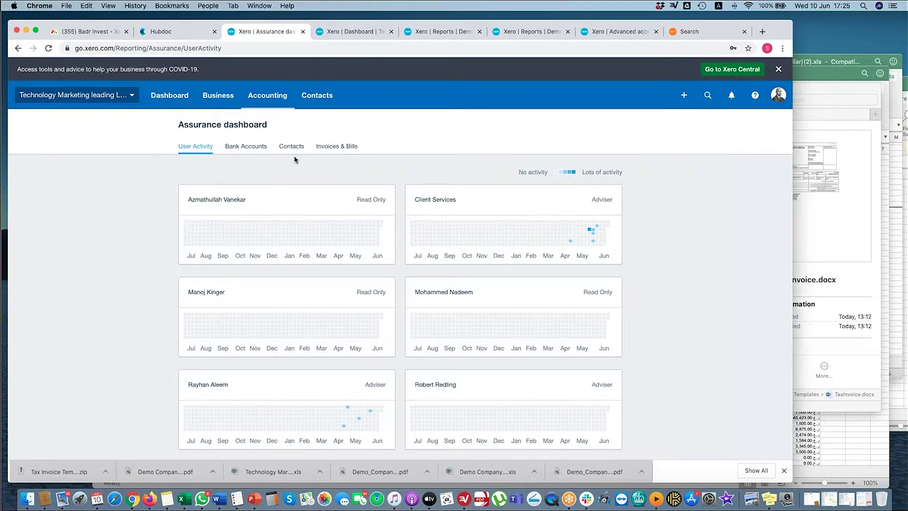
pyautogui.click(246, 147)
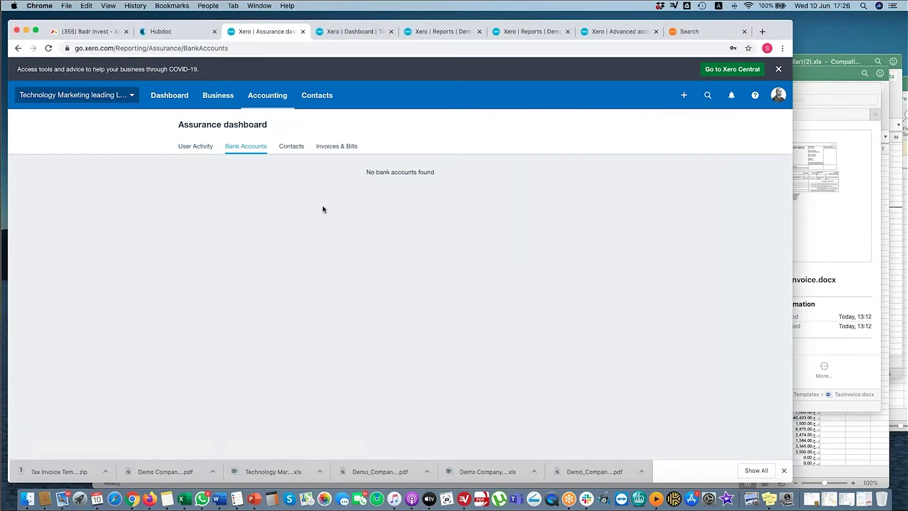
# Look through the Contacts and Invoices & Bills assurance checks, then return to Bank Accounts.
pyautogui.click(292, 147)
pyautogui.click(337, 147)
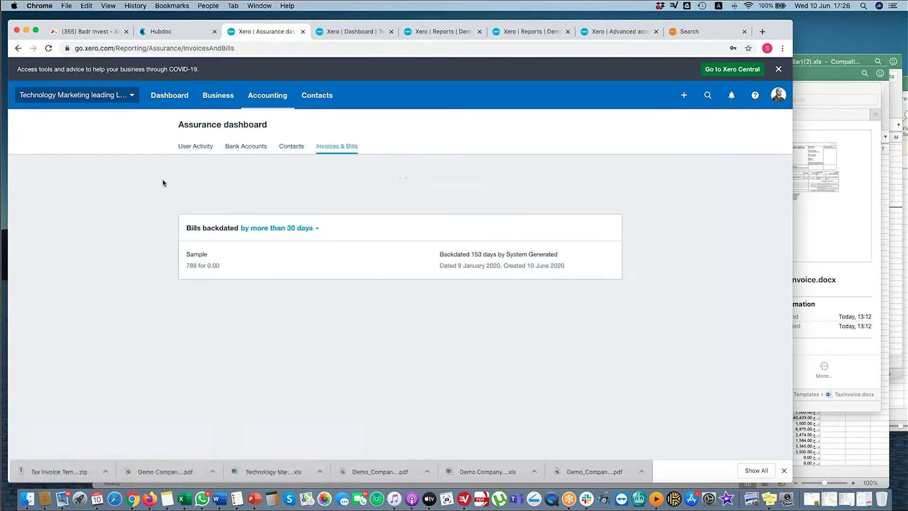
pyautogui.click(291, 146)
pyautogui.click(246, 146)
# Open Export accounting data from advanced settings and browse the exportable products without choosing one.
pyautogui.click(100, 100)
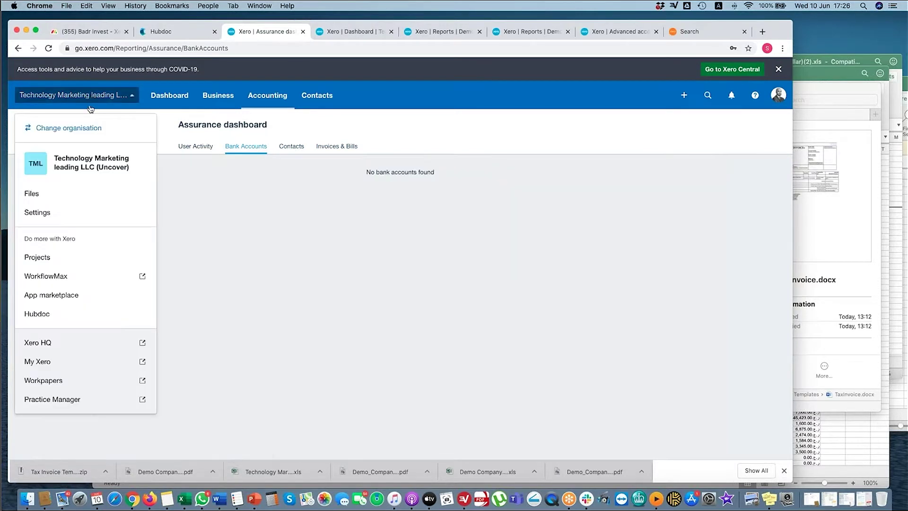
pyautogui.click(37, 211)
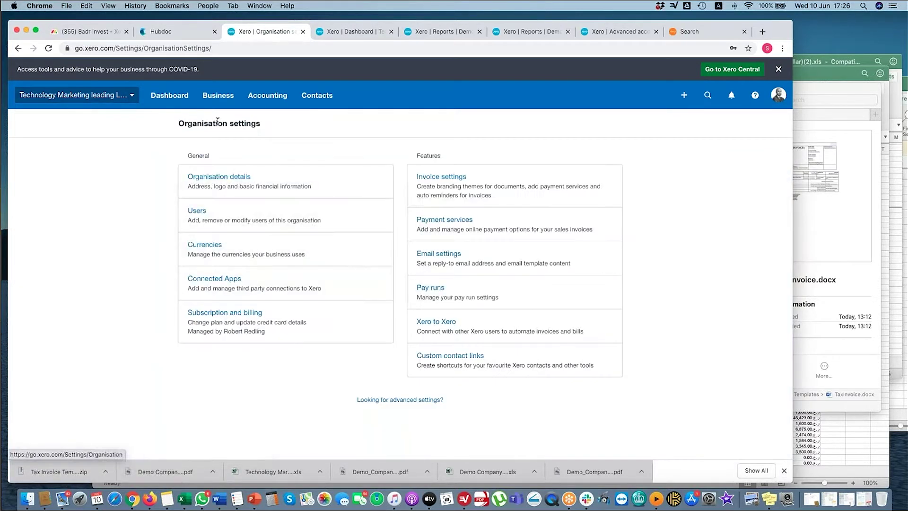
pyautogui.click(367, 400)
pyautogui.click(254, 307)
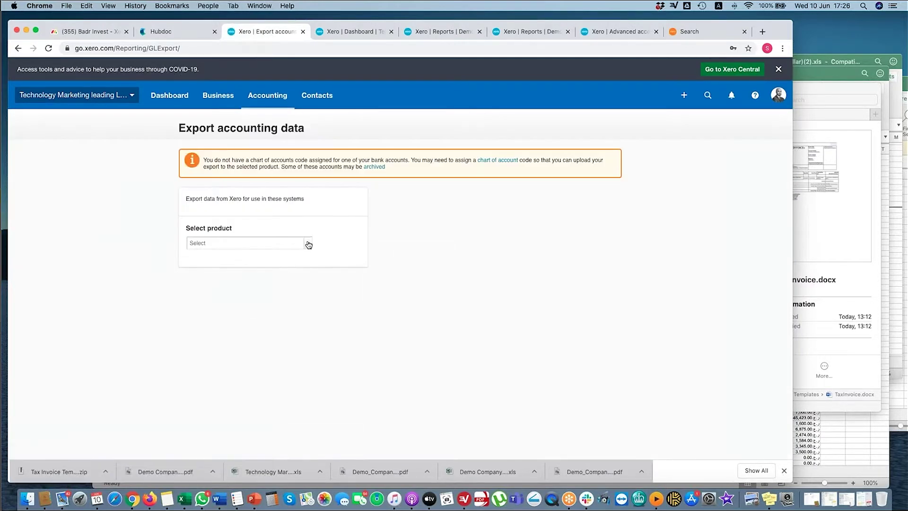
pyautogui.click(308, 244)
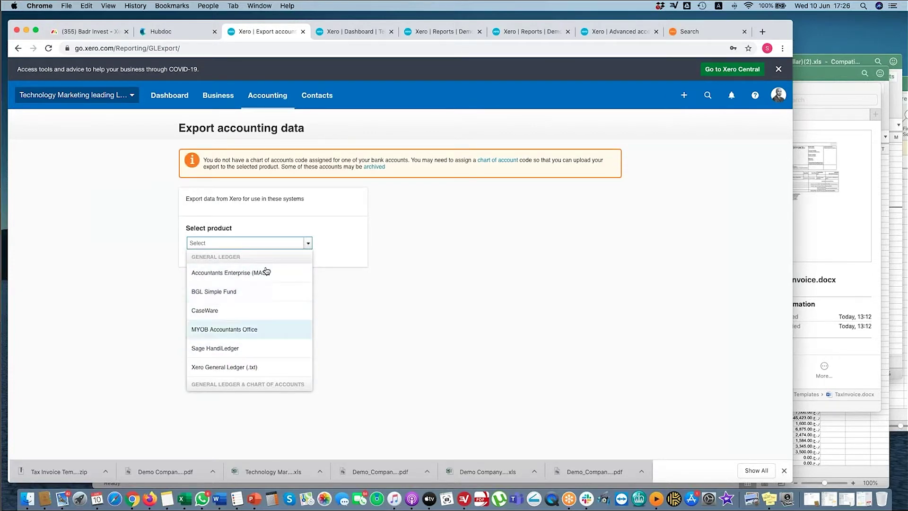
pyautogui.click(158, 215)
# View Subscription and billing details in Settings, then return to the Advanced accounting settings.
pyautogui.click(126, 99)
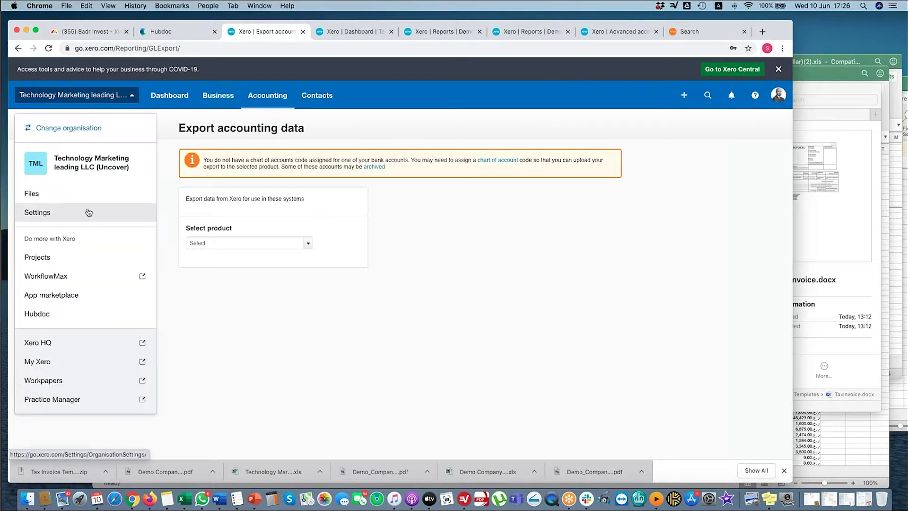
pyautogui.click(38, 209)
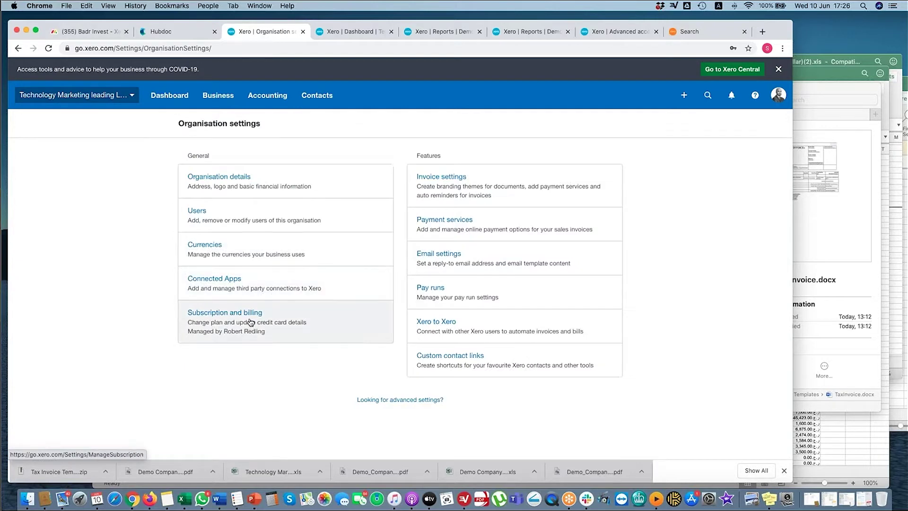
pyautogui.click(251, 322)
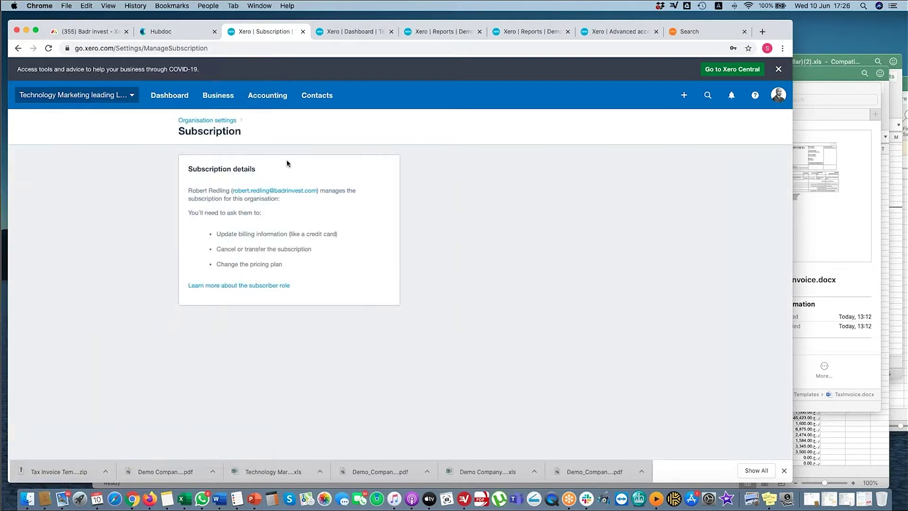
pyautogui.click(18, 48)
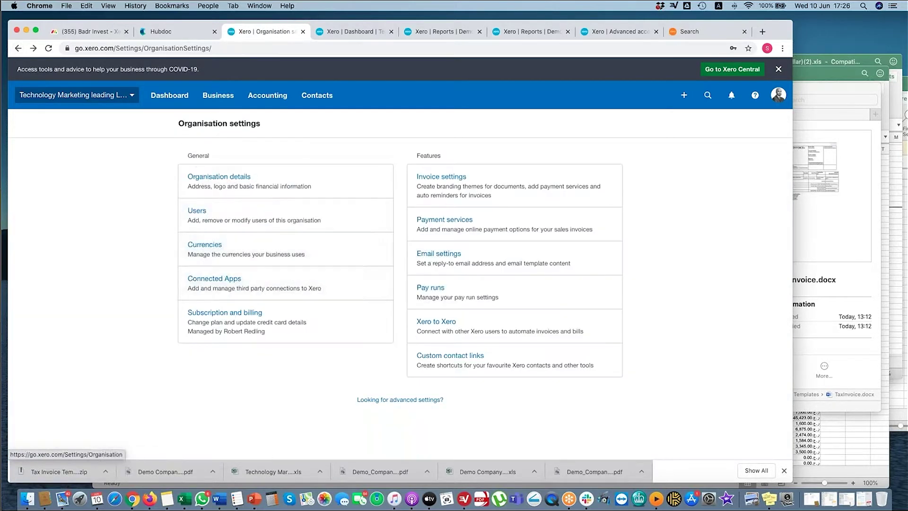
pyautogui.click(400, 399)
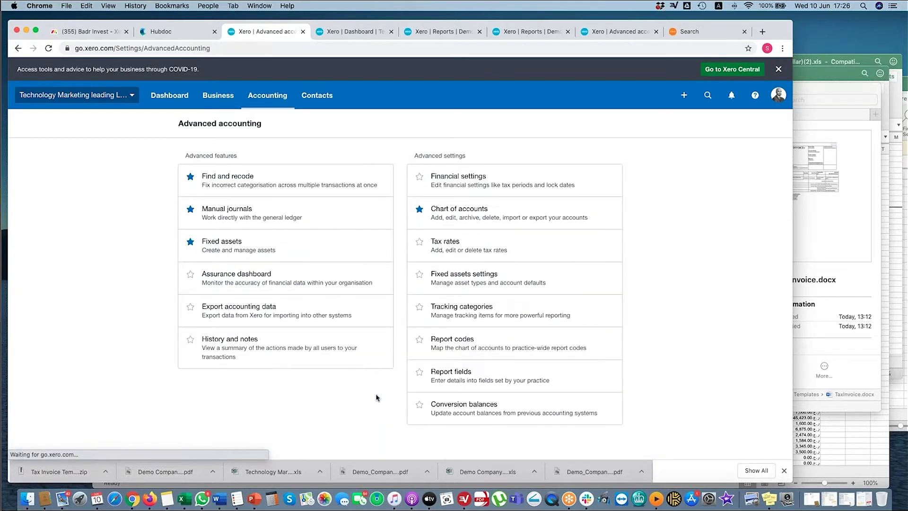
# Open History and notes, inspect the Items and User filters, and set Period to Today.
pyautogui.click(230, 344)
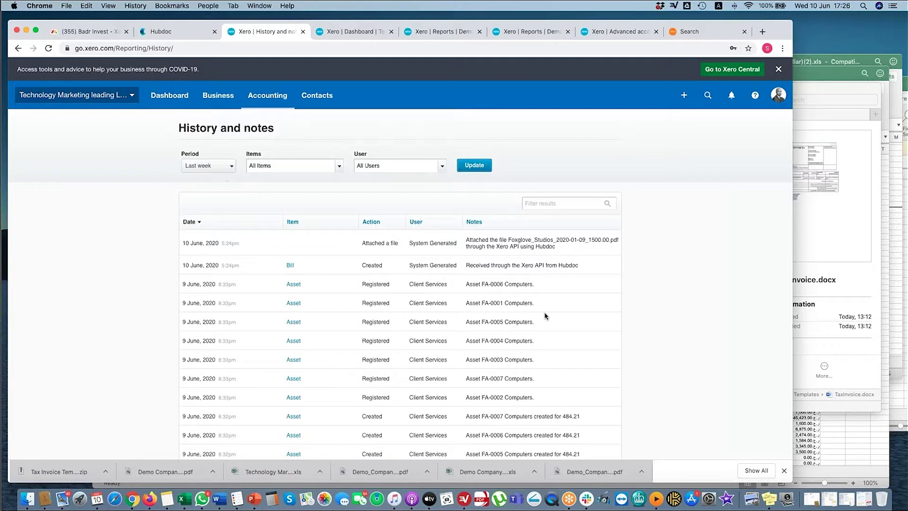
pyautogui.click(340, 170)
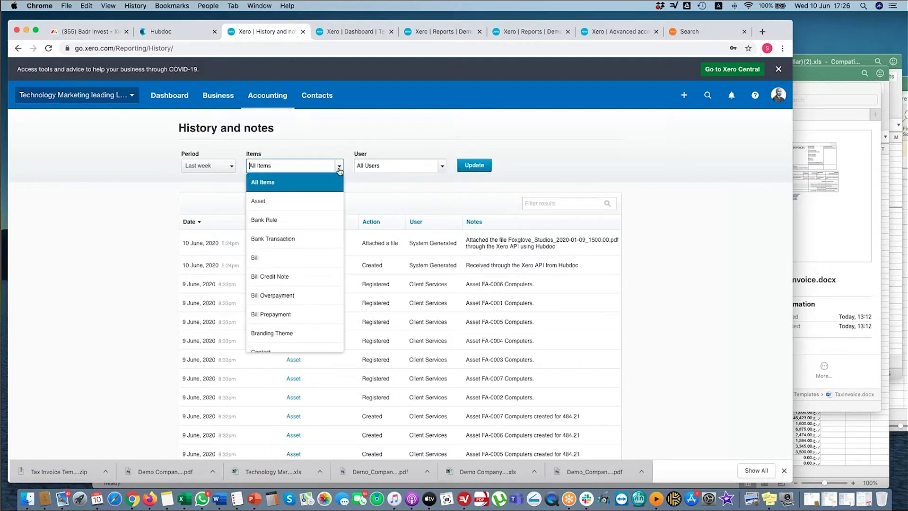
pyautogui.click(425, 169)
pyautogui.click(294, 187)
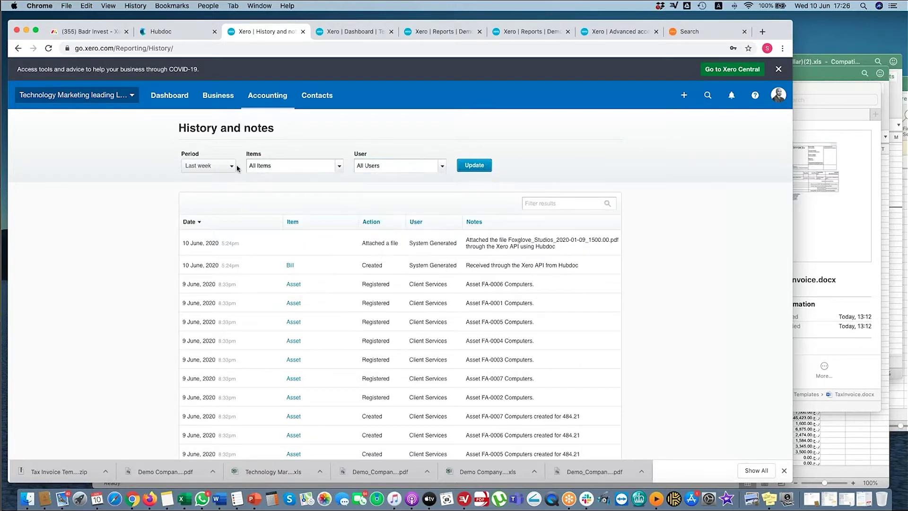
pyautogui.click(232, 166)
pyautogui.click(203, 167)
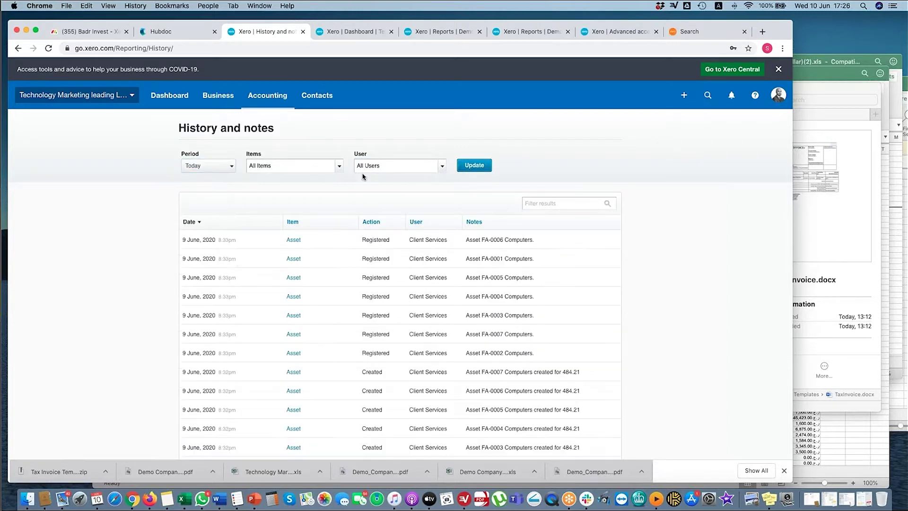
# Keep the log at 50 entries per page and show the Accounting section's pages.
pyautogui.scroll(-4, 421, 290)
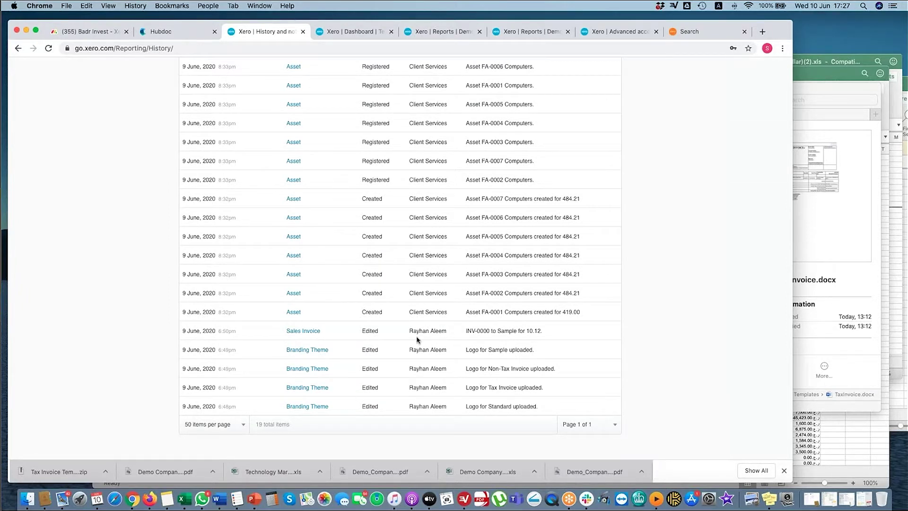
pyautogui.click(231, 426)
pyautogui.click(397, 362)
pyautogui.scroll(5, 279, 302)
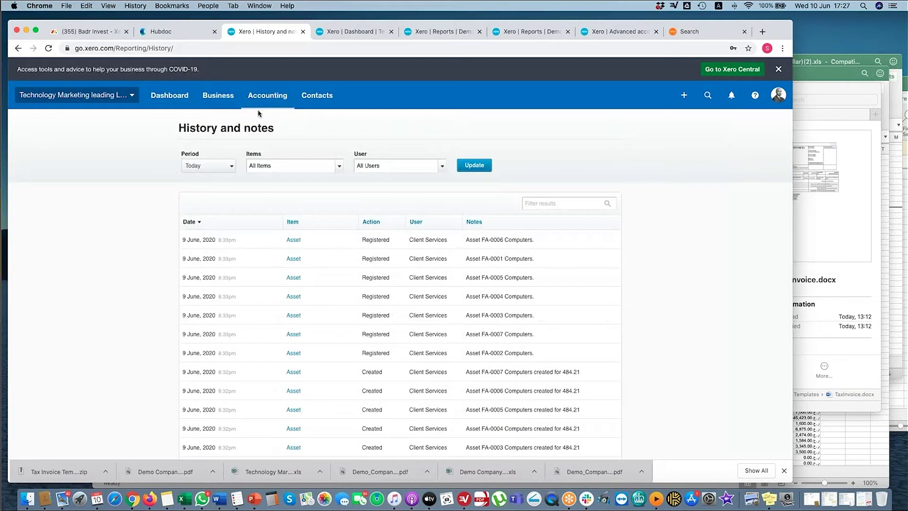
pyautogui.click(267, 106)
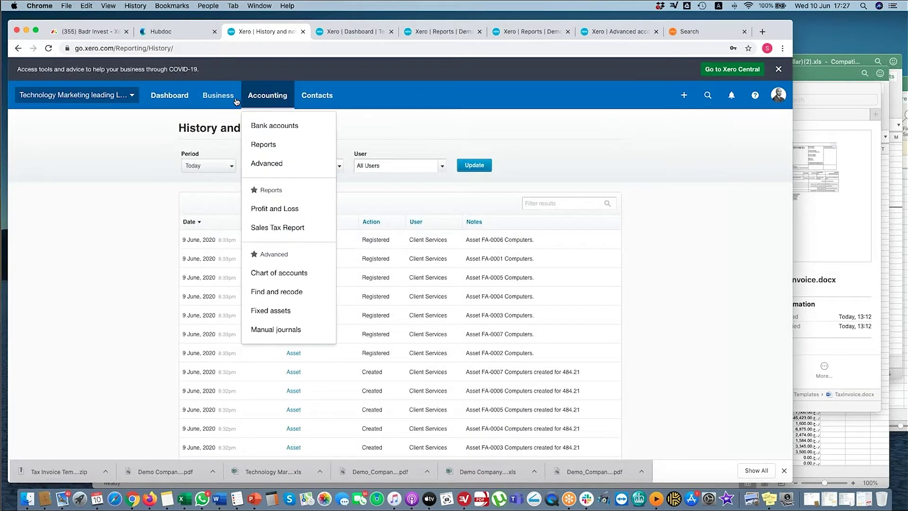
pyautogui.click(218, 100)
pyautogui.click(268, 108)
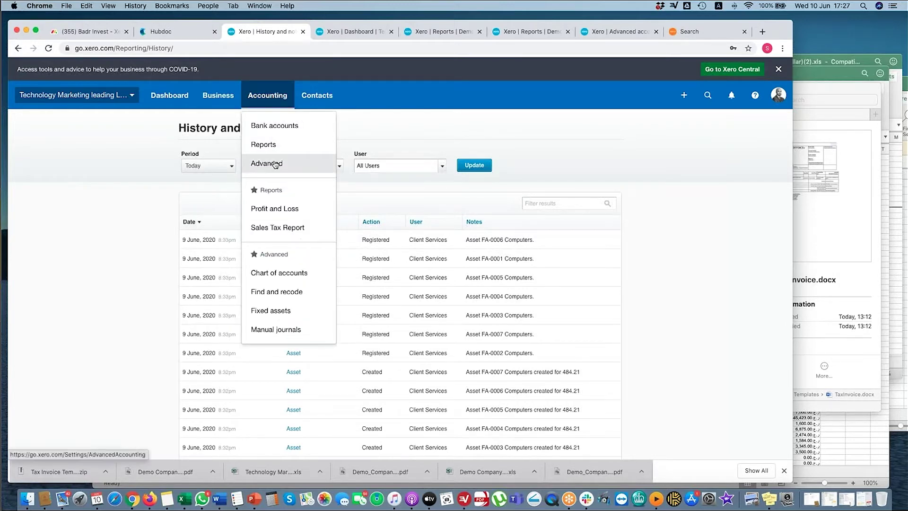
pyautogui.click(298, 162)
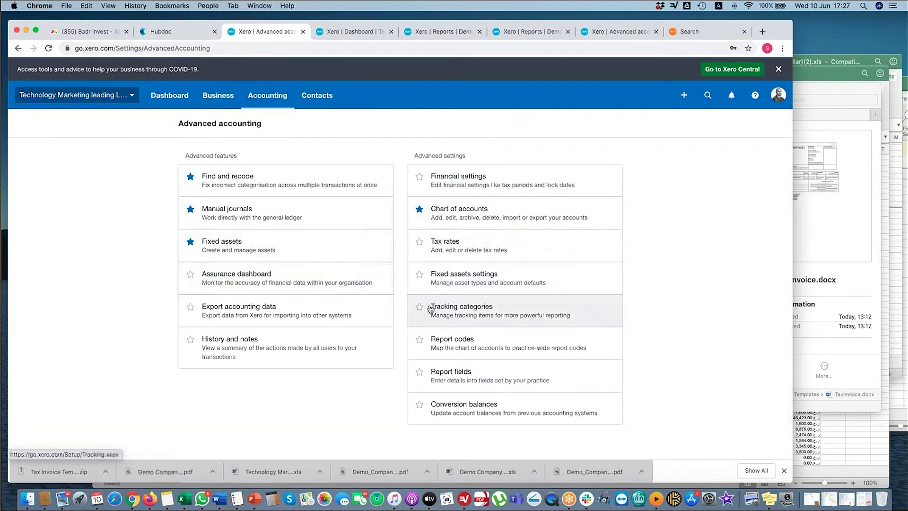
pyautogui.click(457, 181)
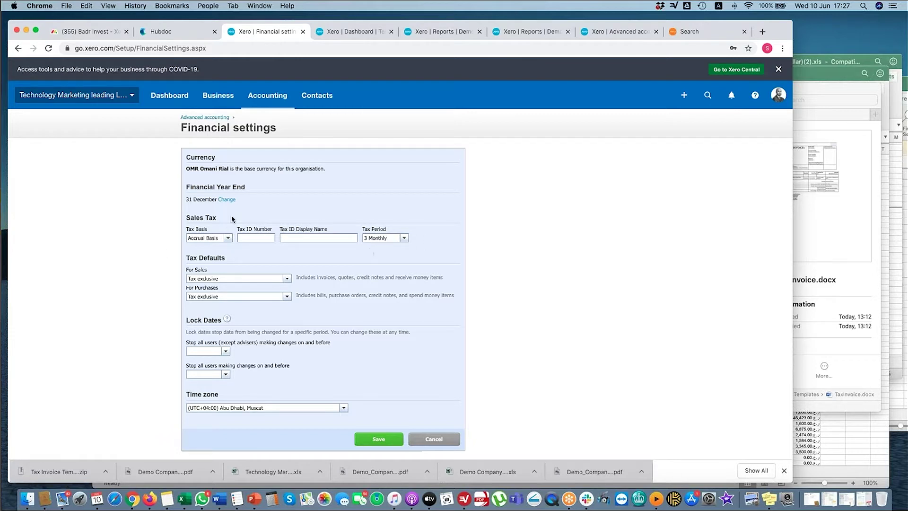
pyautogui.click(405, 238)
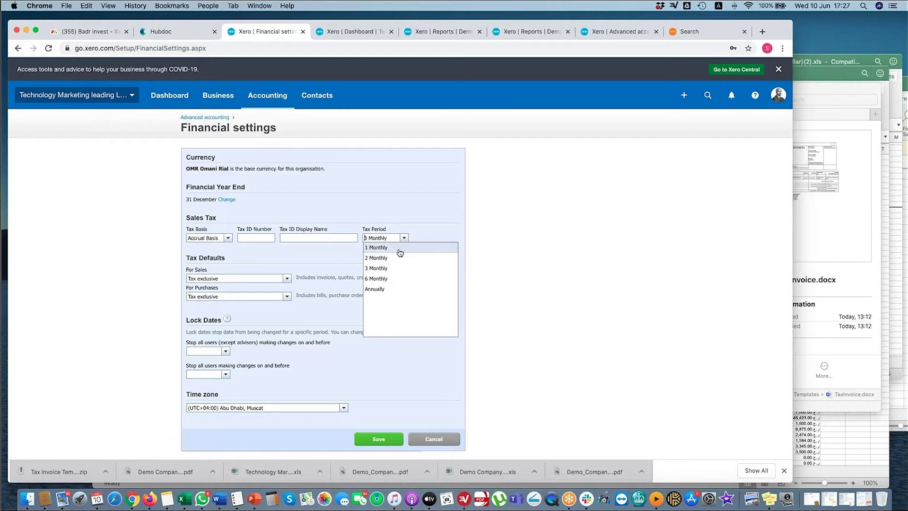
pyautogui.click(329, 255)
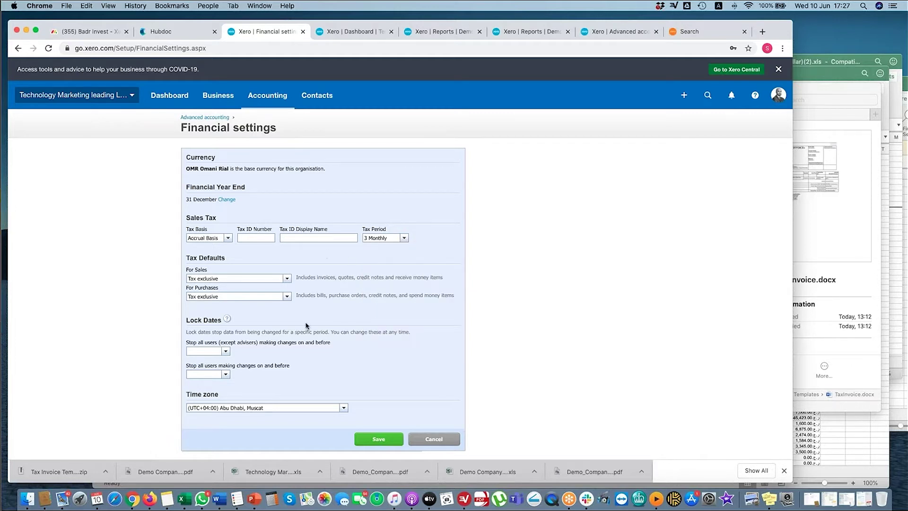
pyautogui.scroll(-1, 305, 305)
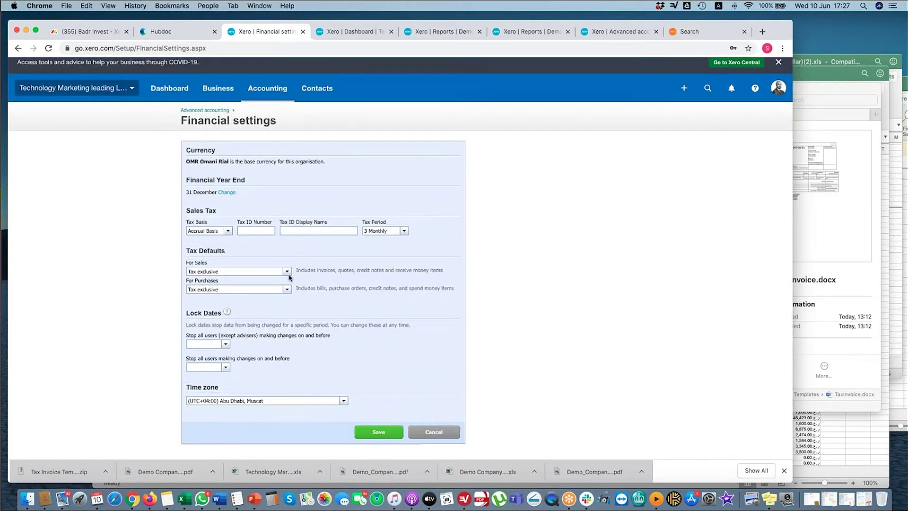
pyautogui.scroll(1, 282, 325)
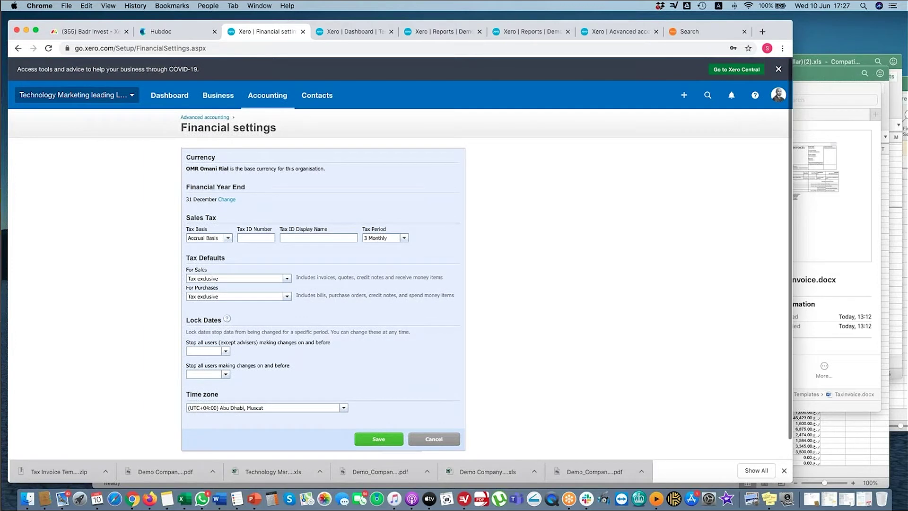
pyautogui.click(228, 353)
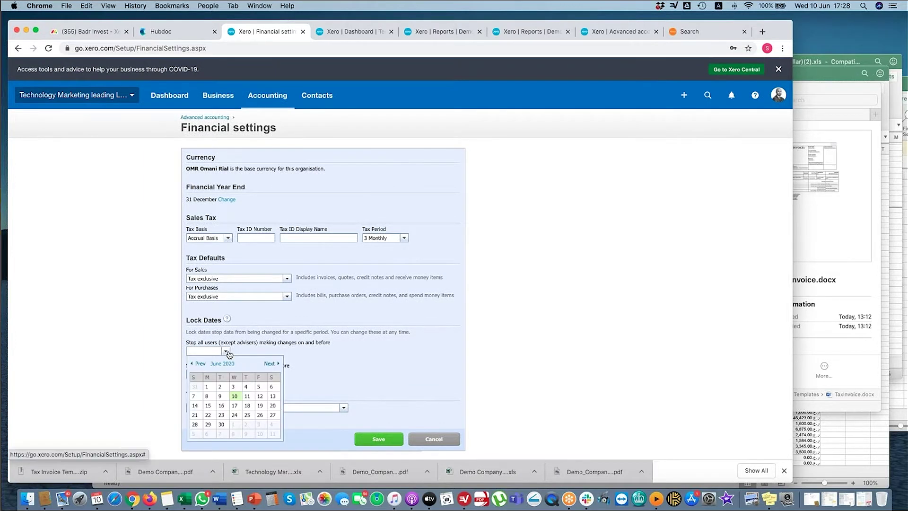
# Set both lock dates to 31 May 2020 and save.
pyautogui.click(193, 387)
pyautogui.click(226, 375)
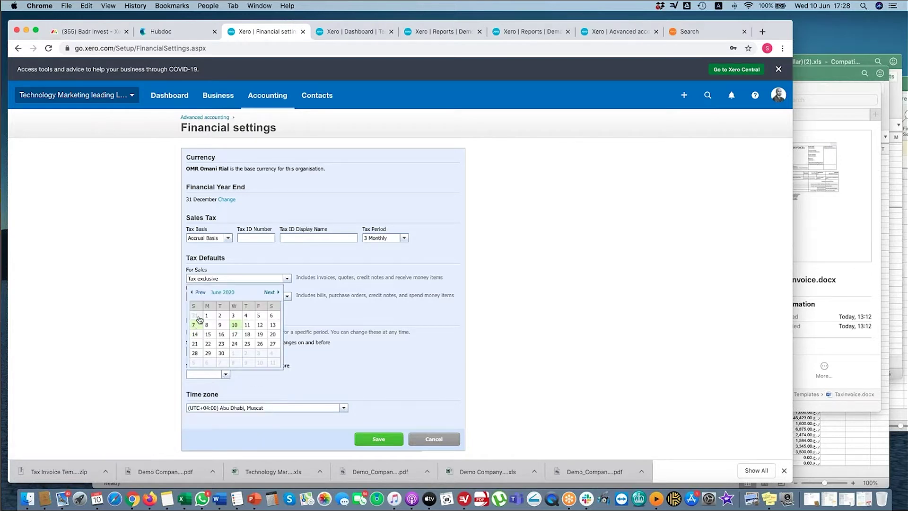
pyautogui.click(198, 318)
pyautogui.click(379, 439)
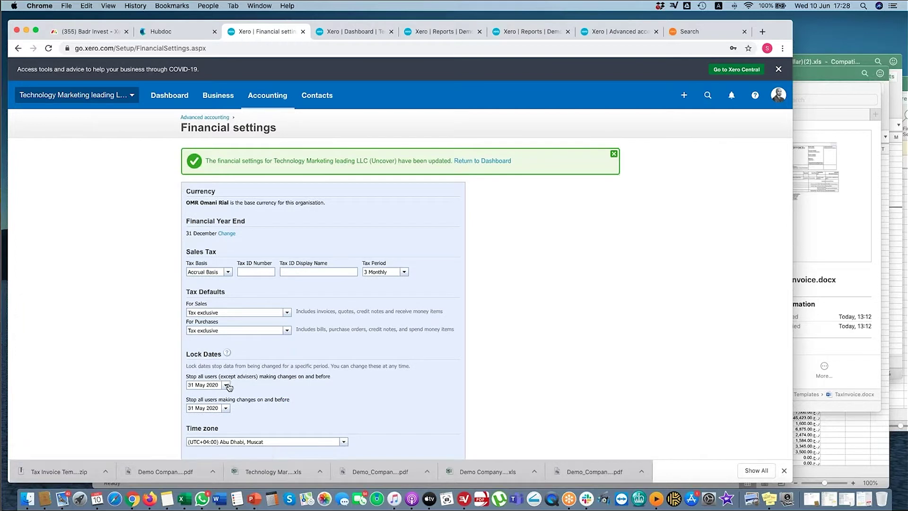
# Change both lock dates to 1 Jan 2020 and save the financial settings.
pyautogui.click(227, 385)
pyautogui.click(198, 303)
pyautogui.click(199, 302)
pyautogui.click(198, 303)
pyautogui.click(198, 303)
pyautogui.click(233, 326)
pyautogui.click(225, 408)
pyautogui.click(198, 327)
pyautogui.click(199, 326)
pyautogui.click(199, 326)
pyautogui.click(198, 326)
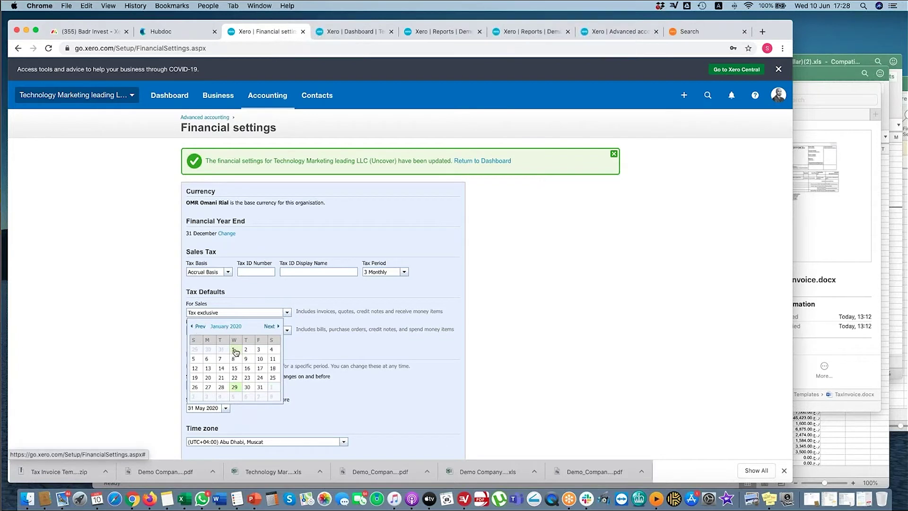
pyautogui.scroll(-2, 359, 392)
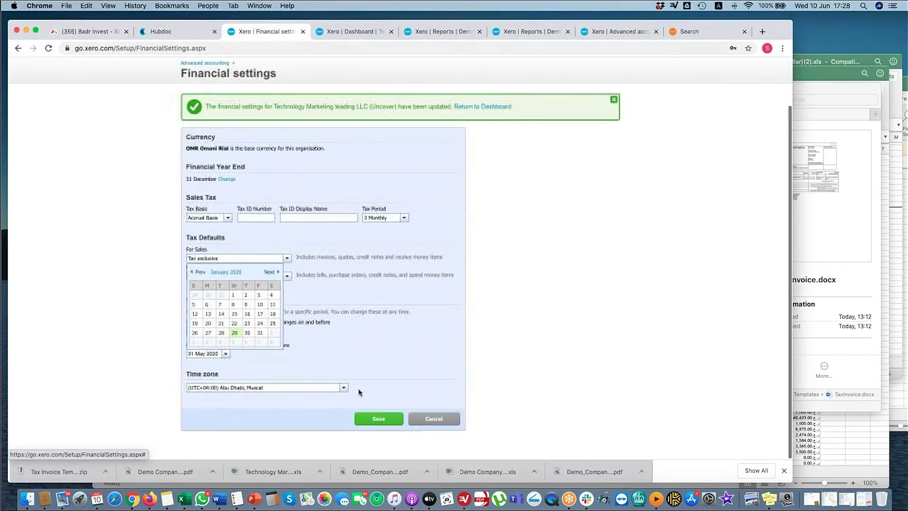
pyautogui.click(234, 295)
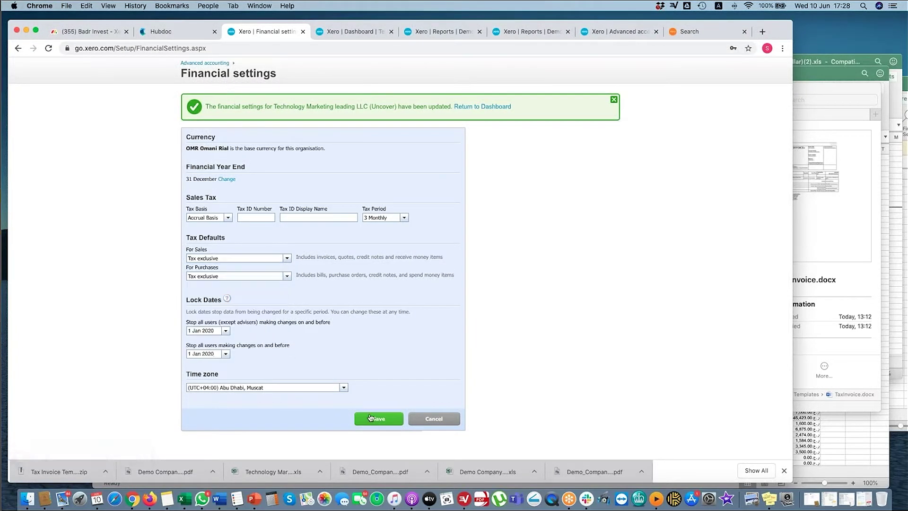
pyautogui.click(379, 419)
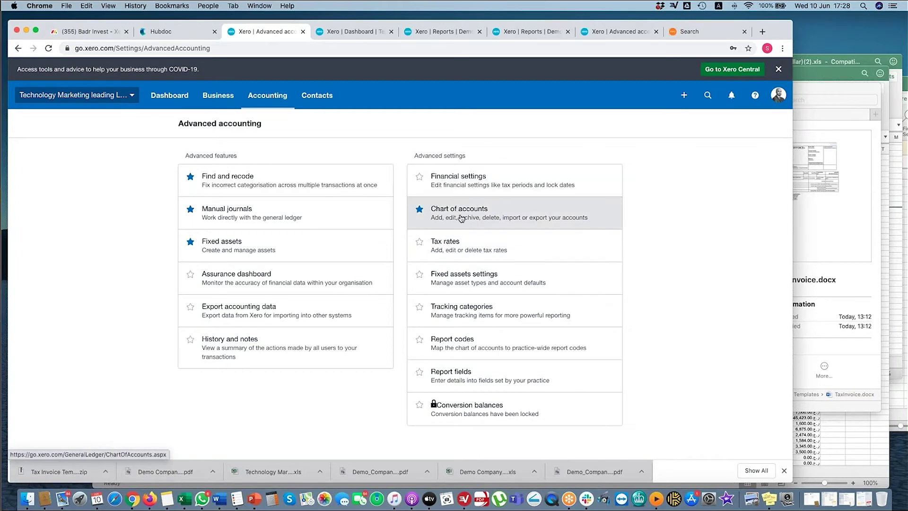
# Review the Tax rates list, then return to Advanced accounting and open Fixed assets settings.
pyautogui.click(449, 246)
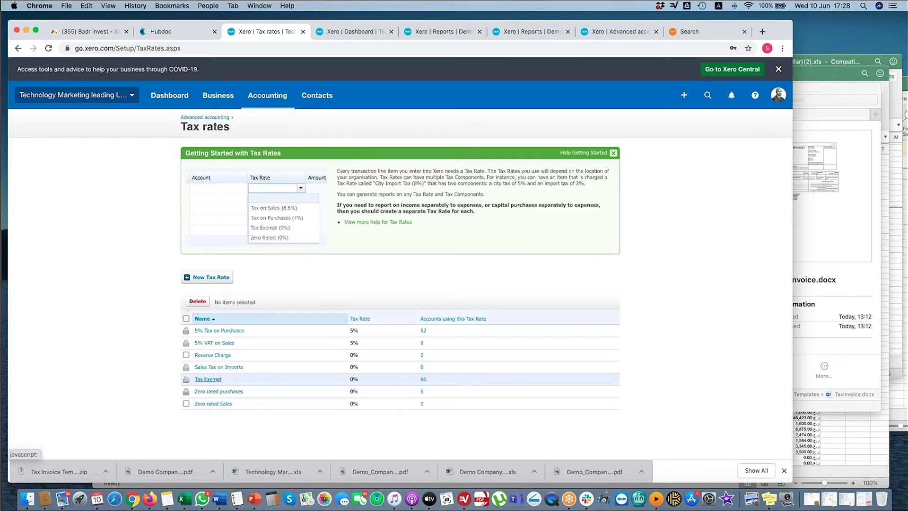
pyautogui.click(209, 118)
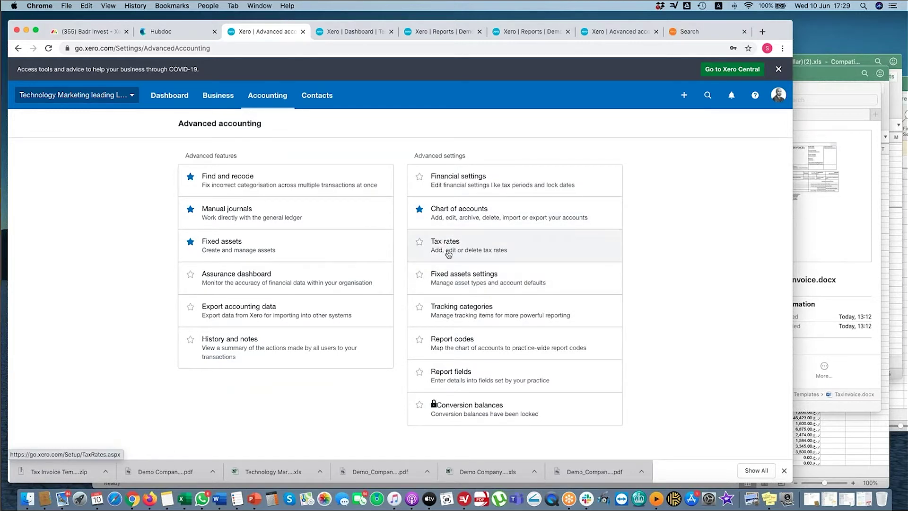
pyautogui.click(466, 276)
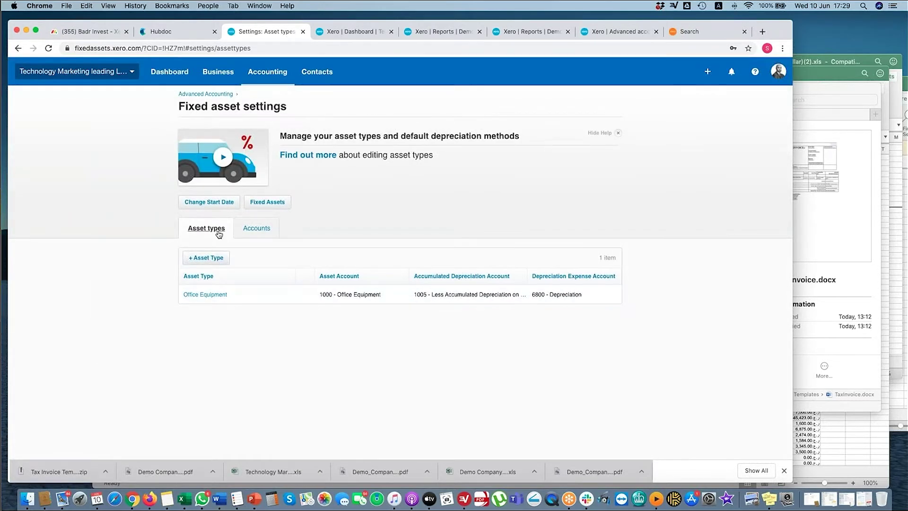
# Start a new asset type, browse its Asset Account list, cancel it, and open Tracking categories.
pyautogui.click(210, 258)
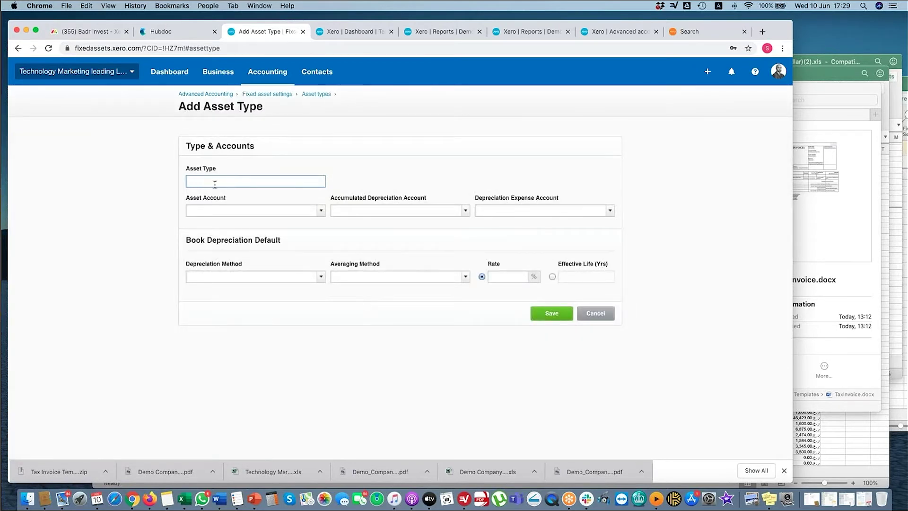
pyautogui.click(321, 210)
pyautogui.scroll(-1, 294, 259)
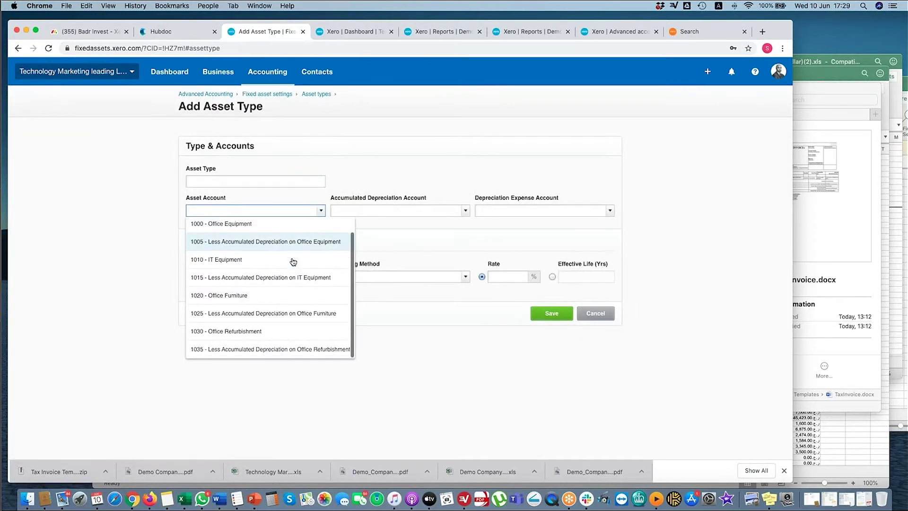
pyautogui.scroll(1, 292, 283)
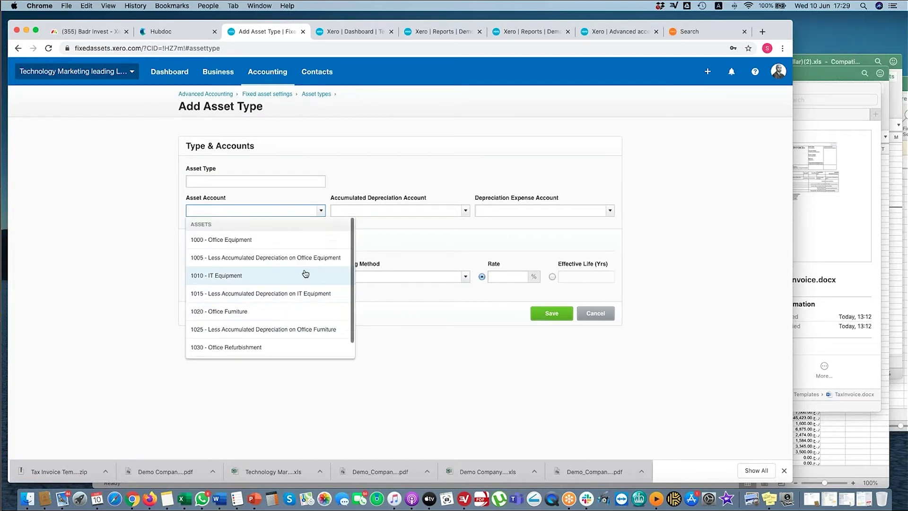
pyautogui.click(379, 263)
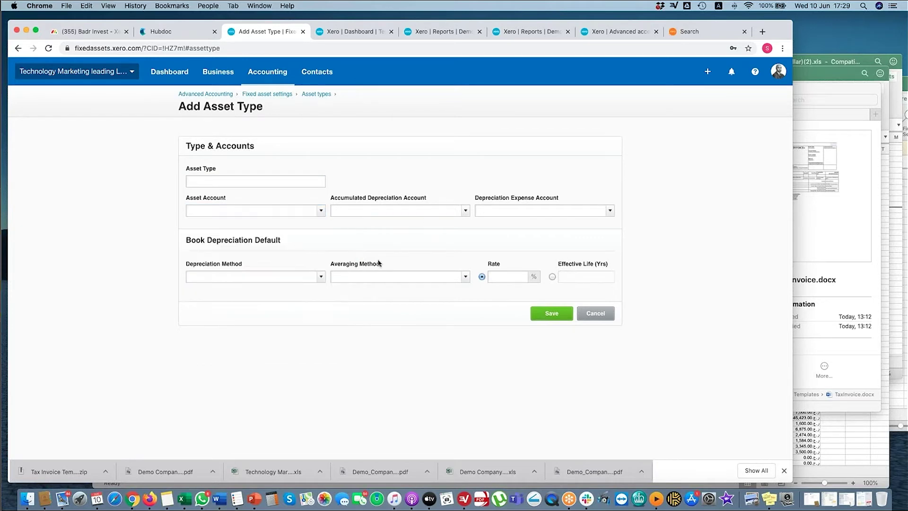
pyautogui.click(595, 313)
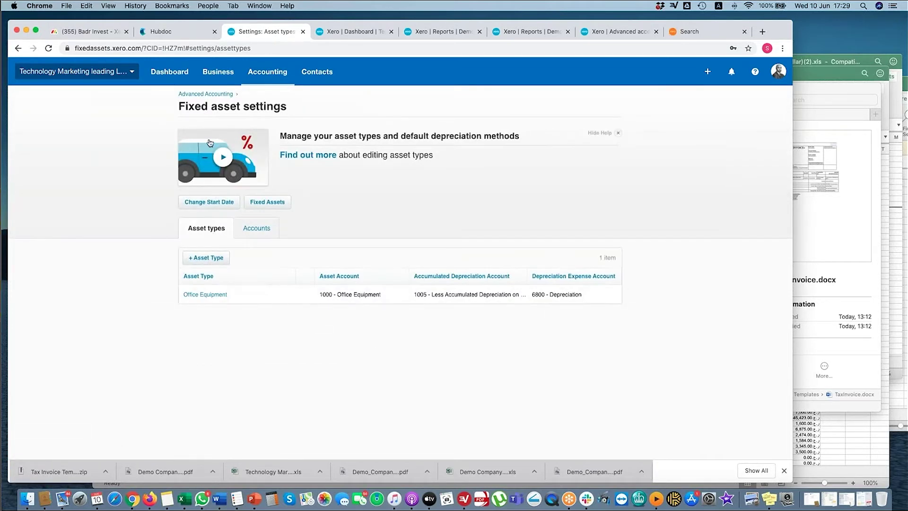
pyautogui.click(205, 94)
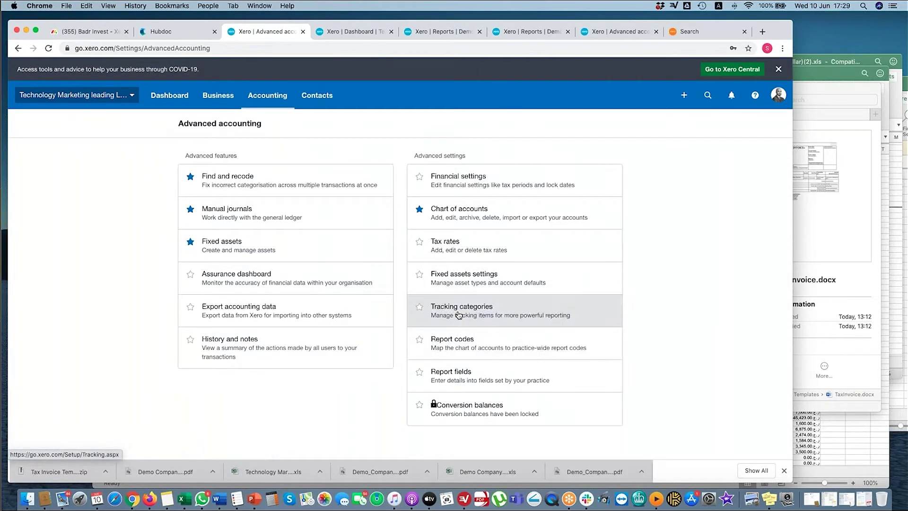
pyautogui.click(459, 315)
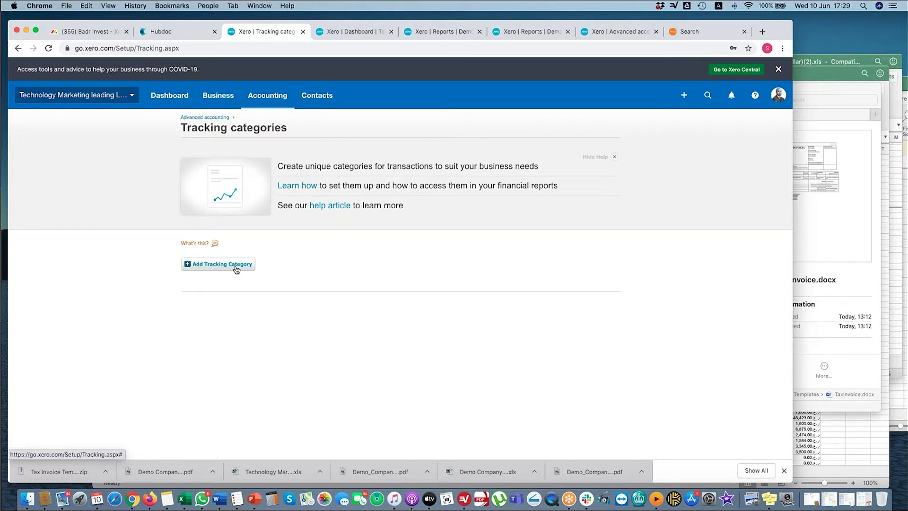
# Open and discard new tracking category forms, dismissing the four-category limit warning.
pyautogui.click(237, 269)
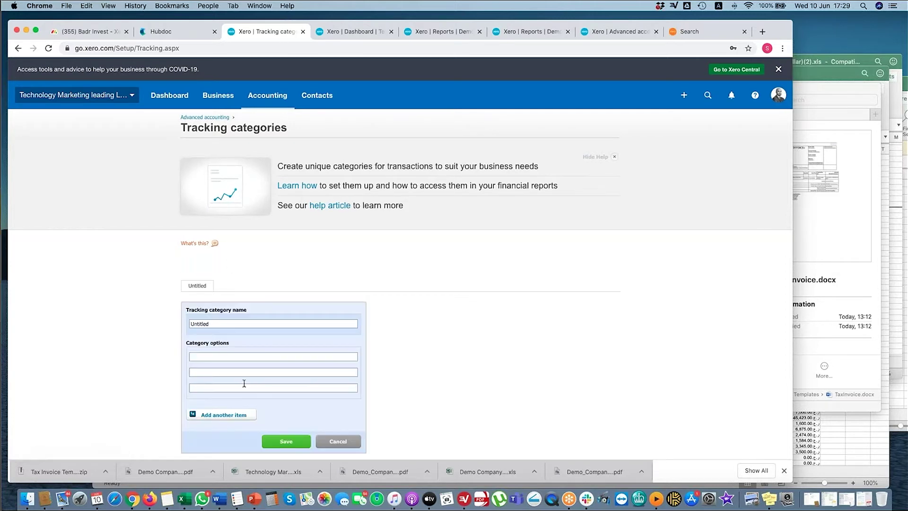
pyautogui.scroll(-1, 278, 399)
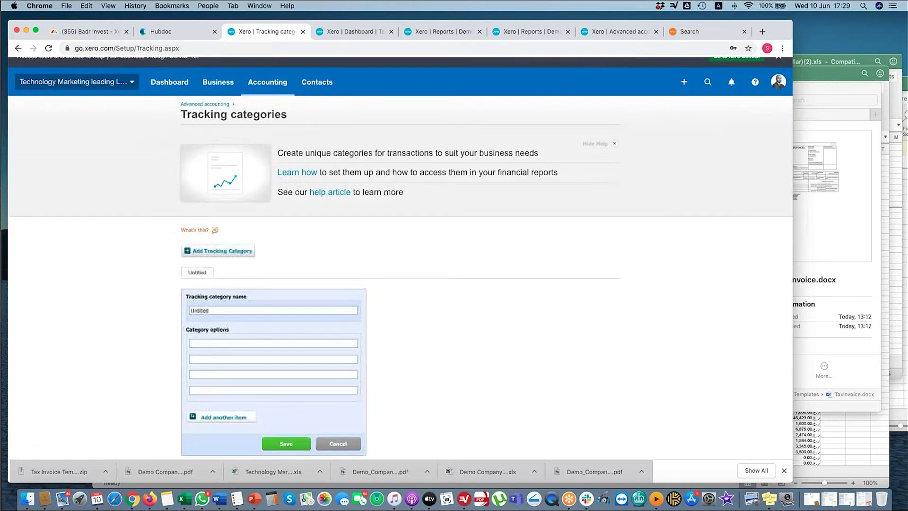
pyautogui.click(236, 255)
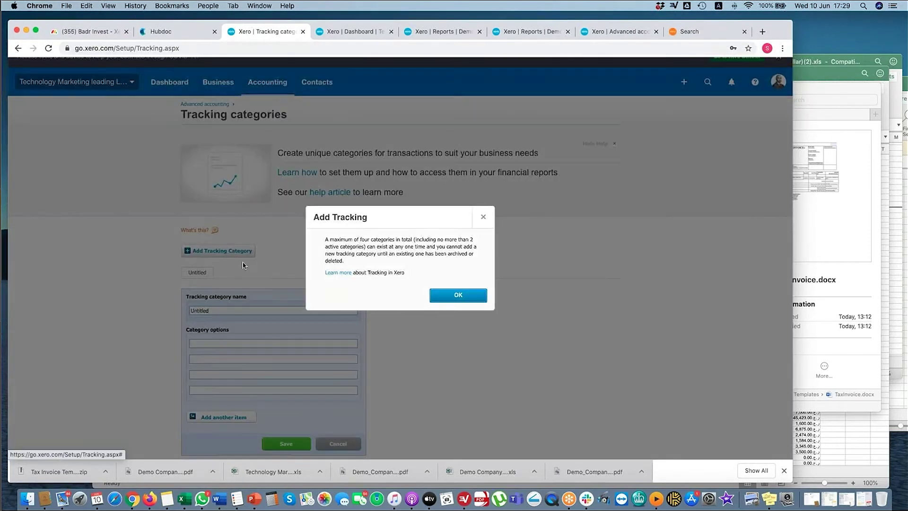
pyautogui.click(462, 295)
pyautogui.scroll(-1, 350, 270)
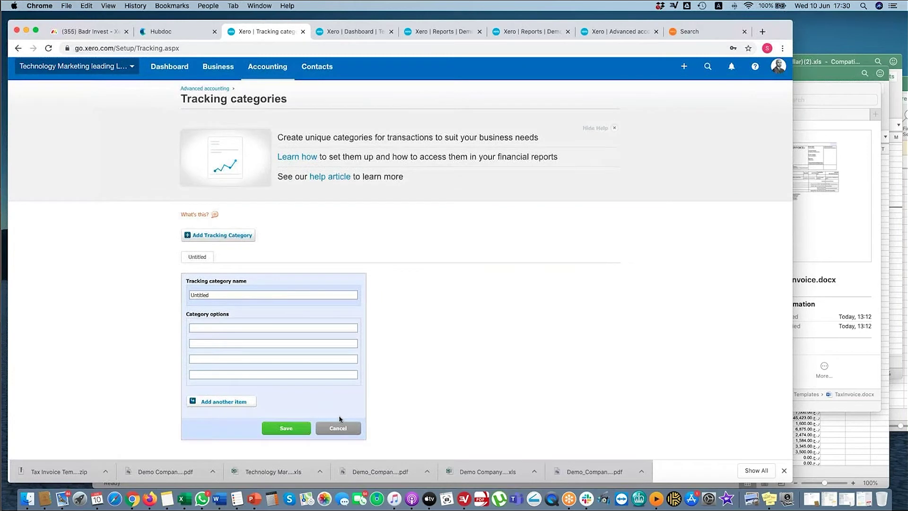
pyautogui.click(352, 431)
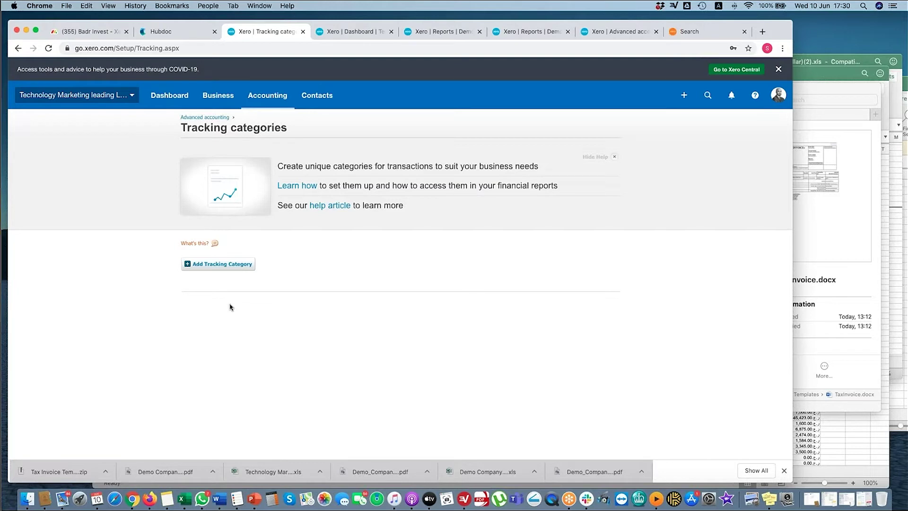
pyautogui.click(220, 268)
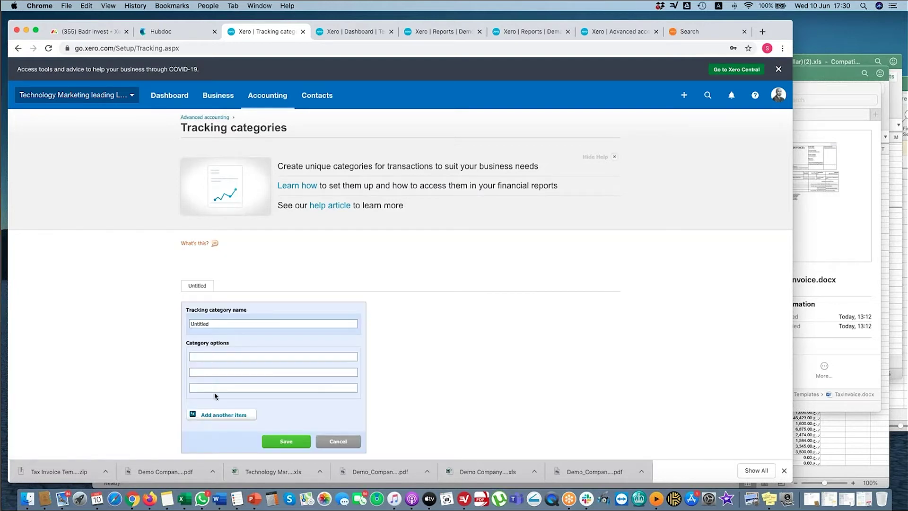
pyautogui.click(346, 442)
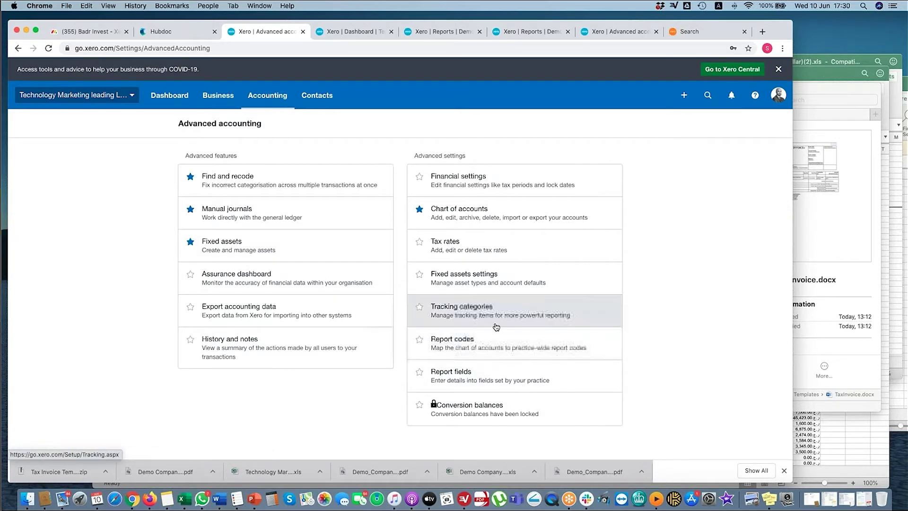
# Look at Report fields, then go back and open the Report codes page.
pyautogui.click(444, 373)
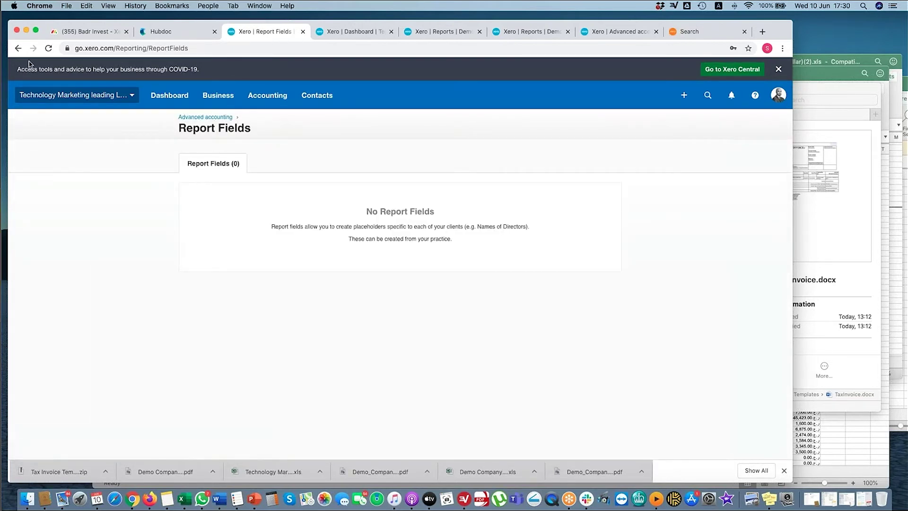
pyautogui.click(18, 48)
pyautogui.click(455, 339)
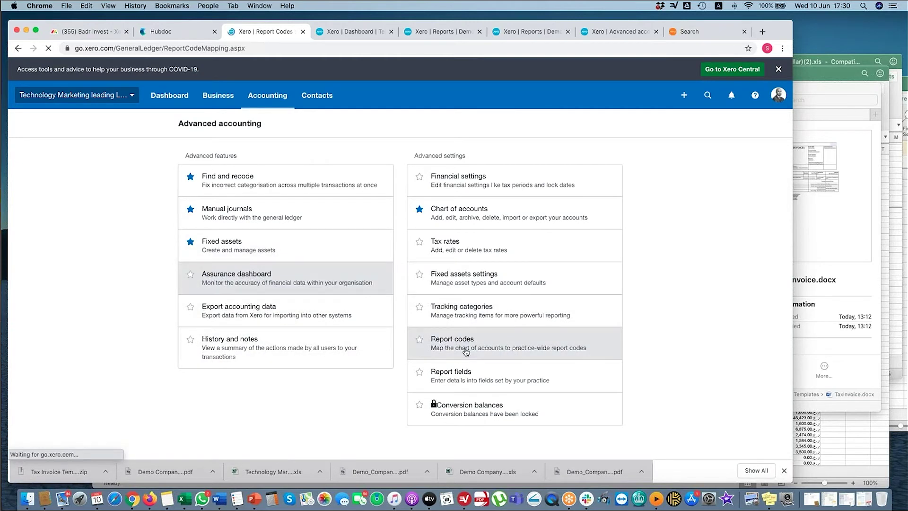
pyautogui.scroll(-1, 367, 322)
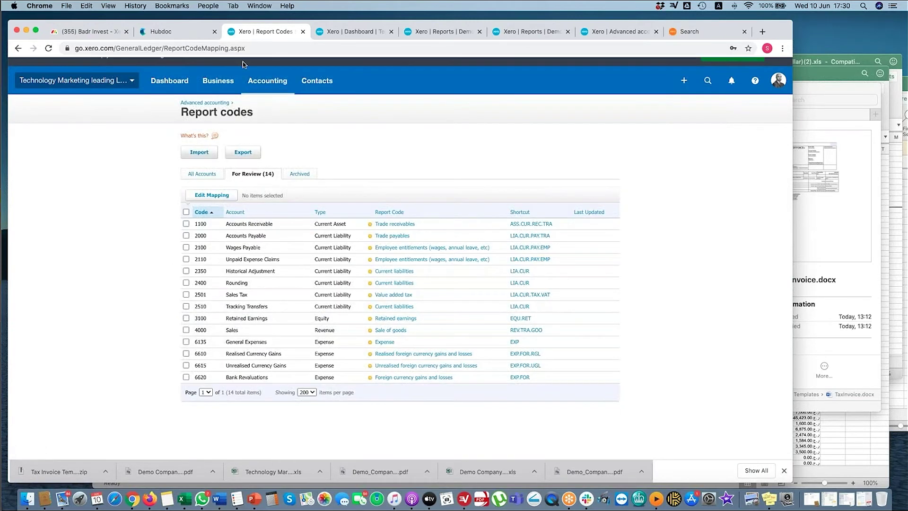
# Open the Profit and Loss report in a new tab, then show report codes for all accounts.
pyautogui.click(267, 81)
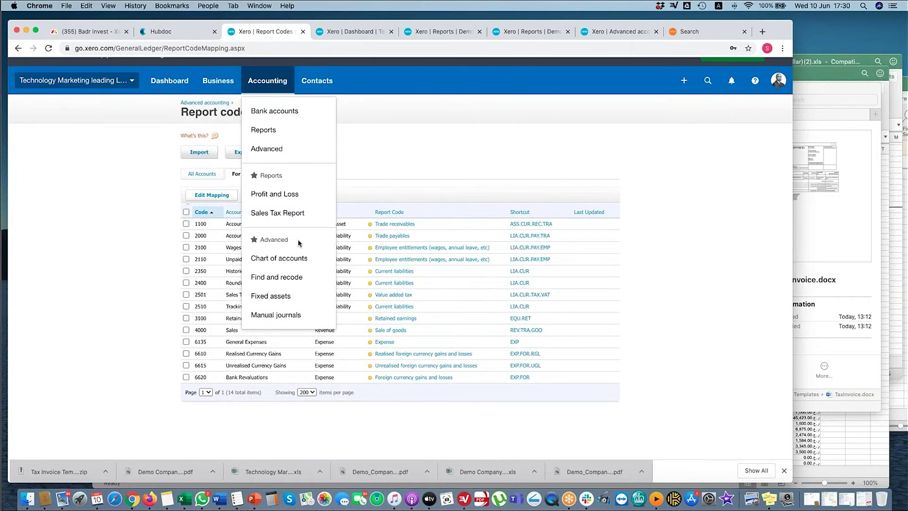
pyautogui.keyDown('super'); pyautogui.click(284, 132); pyautogui.keyUp('super')
pyautogui.click(325, 33)
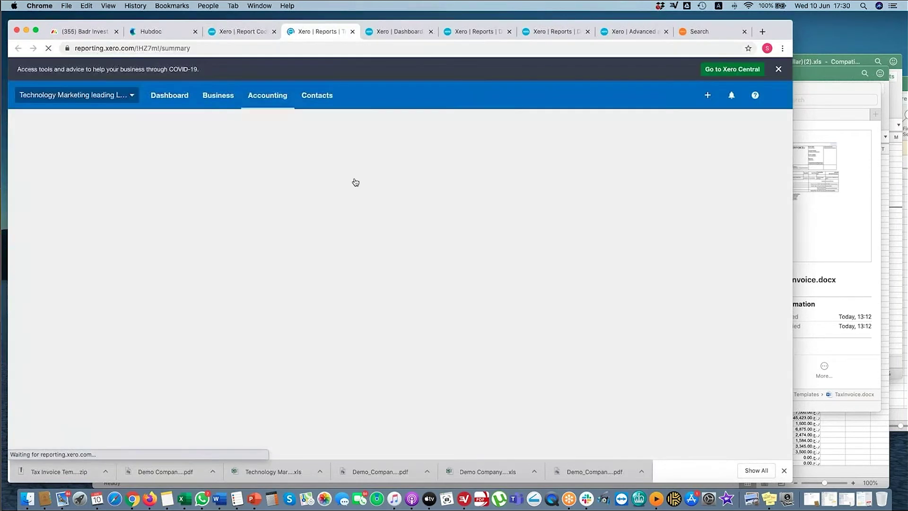
pyautogui.click(218, 290)
pyautogui.hotkey('ctrl', 'shift', 'Tab')
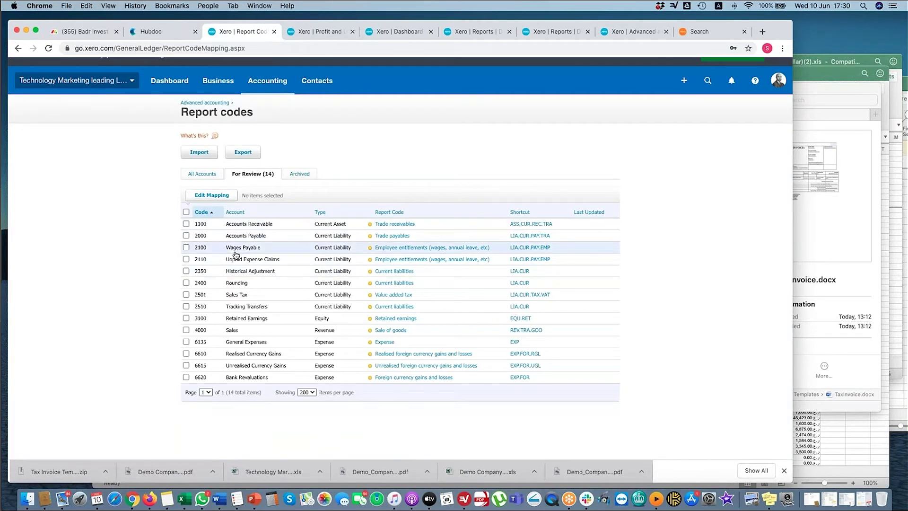
pyautogui.click(202, 174)
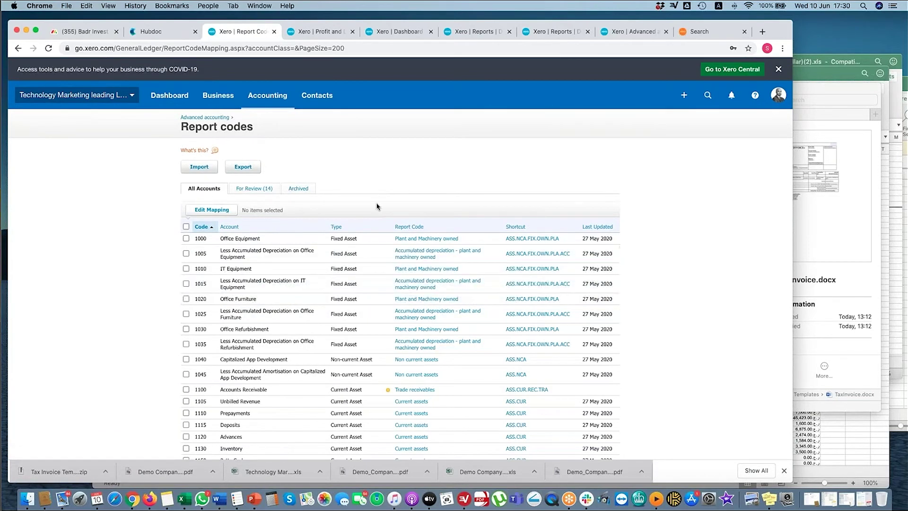
# Refresh the Profit and Loss report, keeping the Jun 2020 date range, then return to Report codes.
pyautogui.scroll(-3, 201, 219)
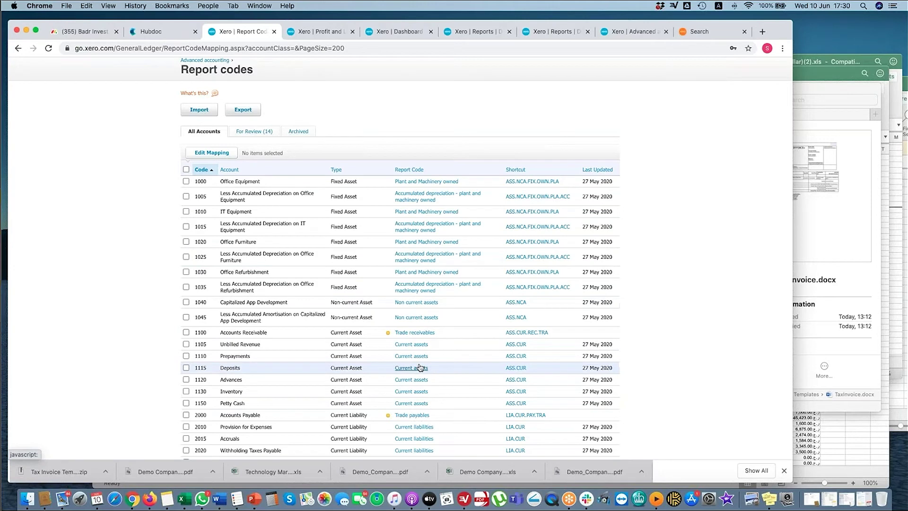
pyautogui.hotkey('ctrl', 'Tab')
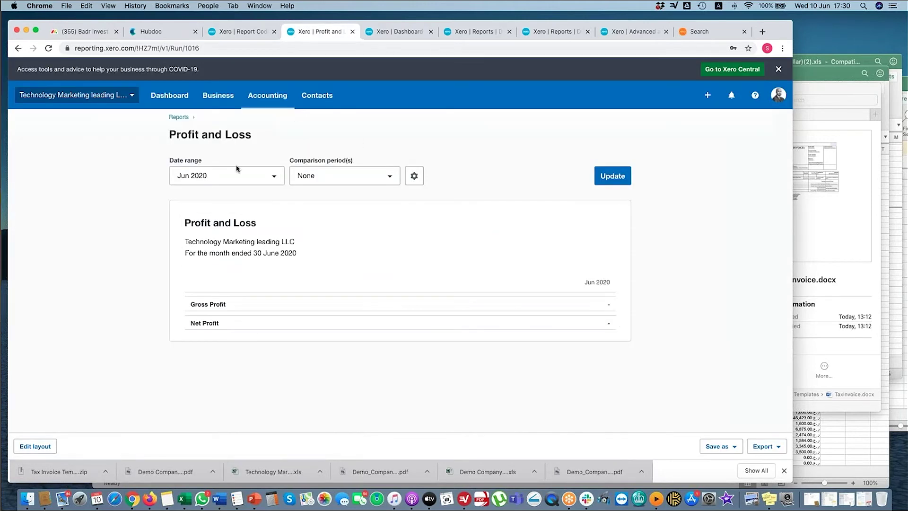
pyautogui.click(239, 173)
pyautogui.click(218, 205)
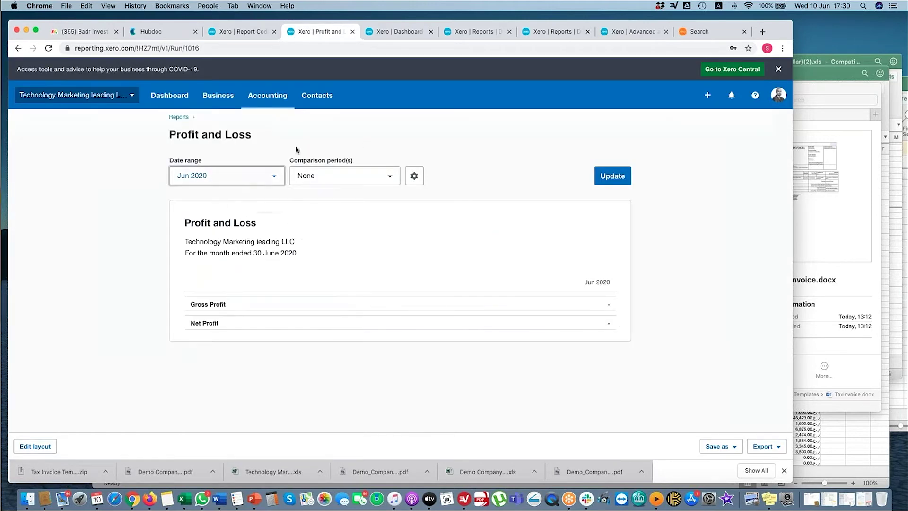
pyautogui.click(597, 177)
pyautogui.click(239, 32)
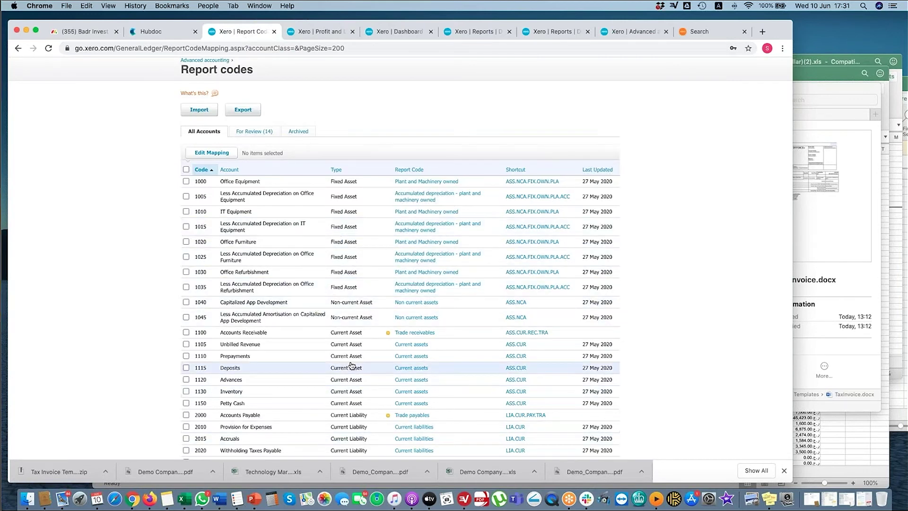
# Review every account's report code and export the mapping as a CSV file.
pyautogui.scroll(-1, 345, 369)
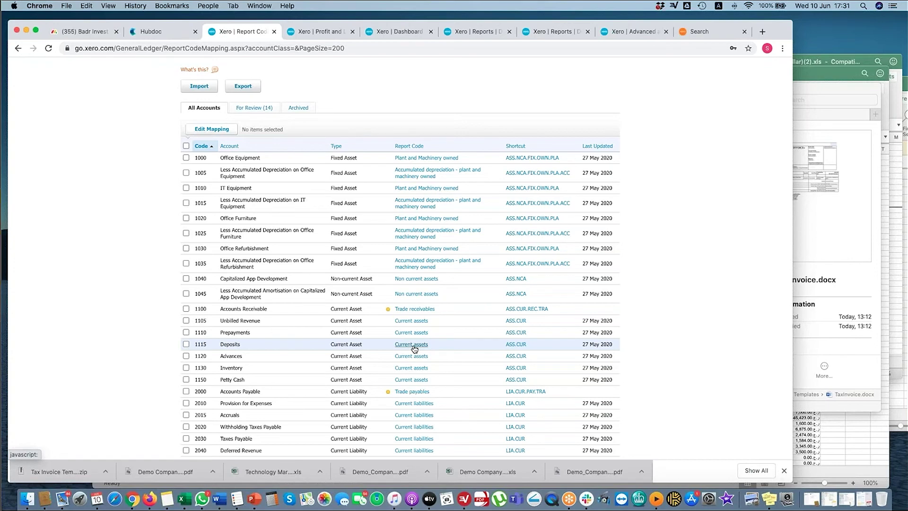
pyautogui.scroll(-15, 415, 350)
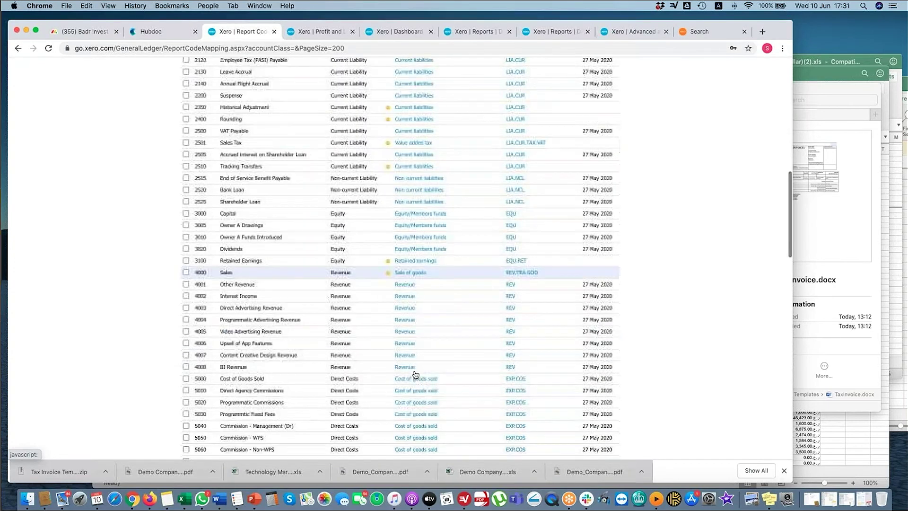
pyautogui.scroll(1, 417, 367)
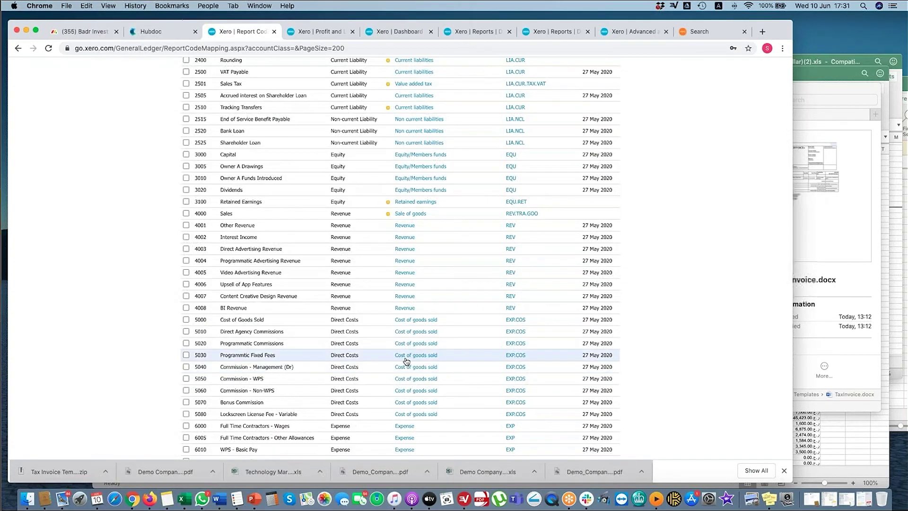
pyautogui.scroll(20, 404, 364)
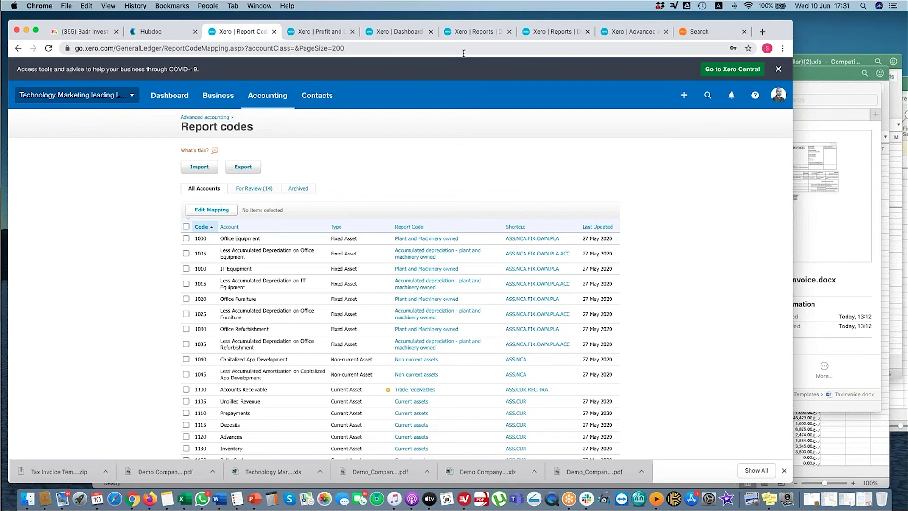
pyautogui.scroll(-1, 332, 85)
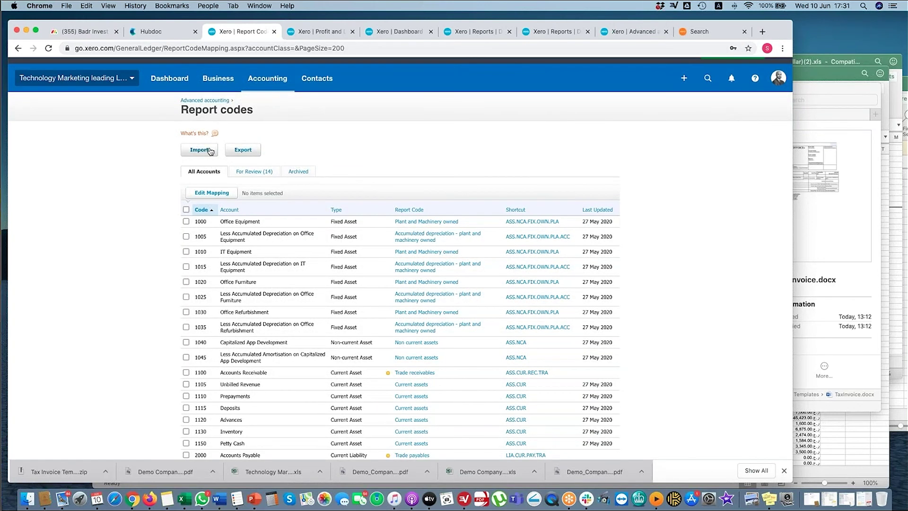
pyautogui.click(234, 155)
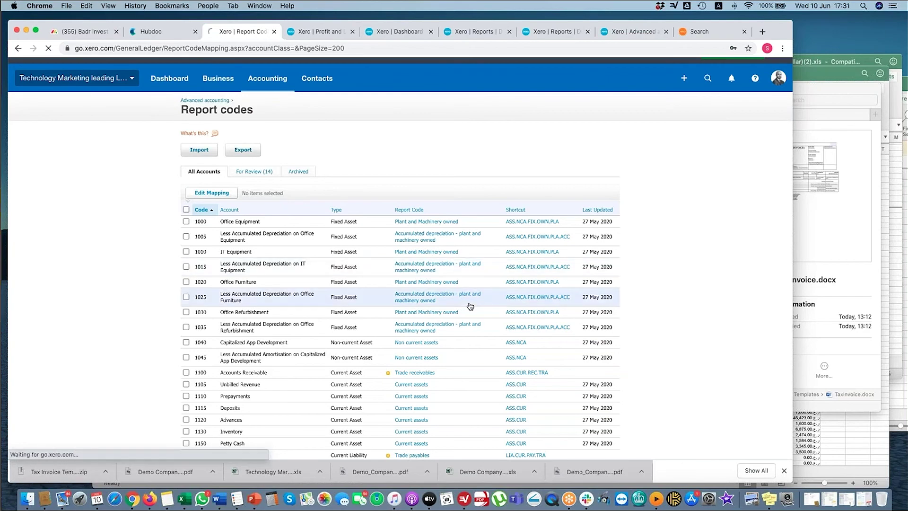
# Open ReportCodes.csv in Excel and select the Report Code column to review each account's code.
pyautogui.click(58, 469)
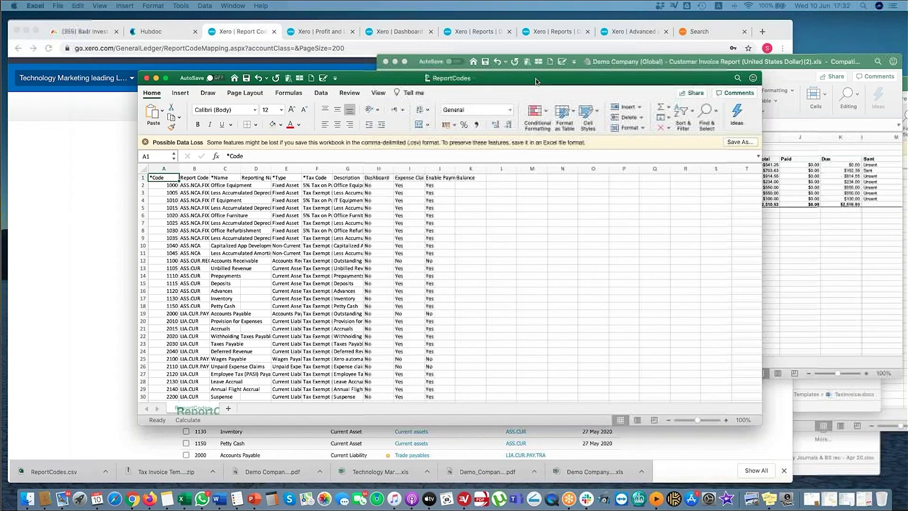
pyautogui.moveTo(536, 82); pyautogui.dragTo(486, 75)
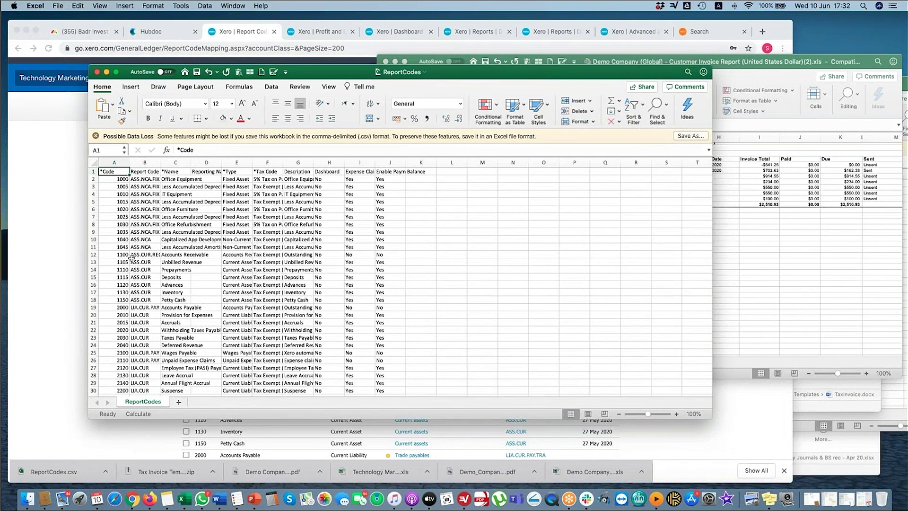
pyautogui.click(152, 164)
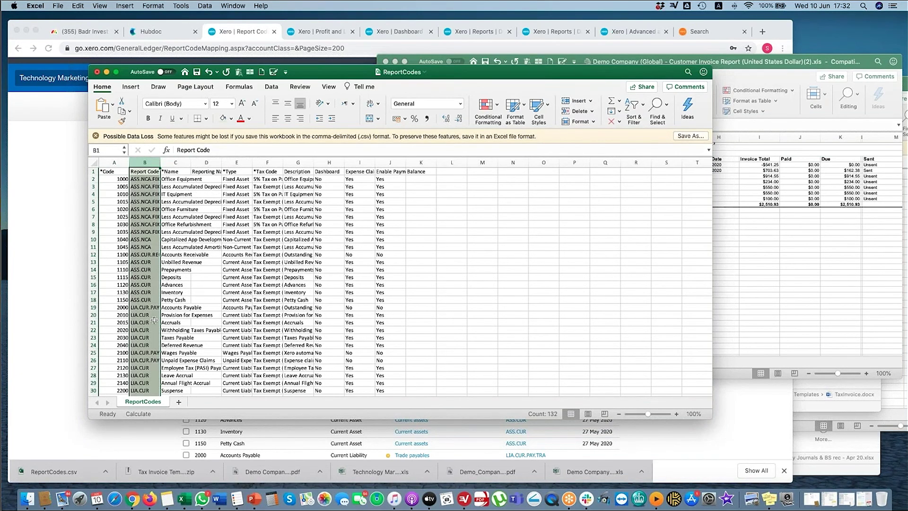
# Go from the Xero report codes page via Advanced accounting to the 31 Dec 2019 Conversion balances.
pyautogui.click(54, 287)
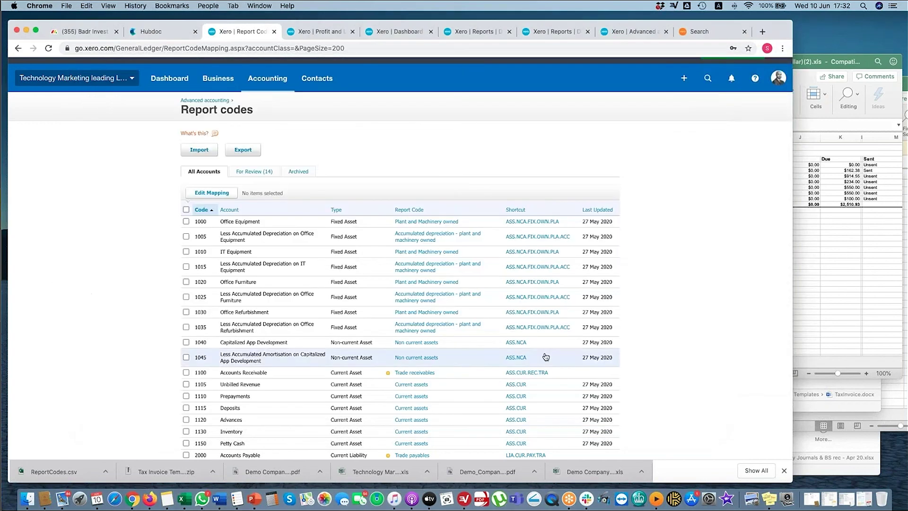
pyautogui.click(204, 101)
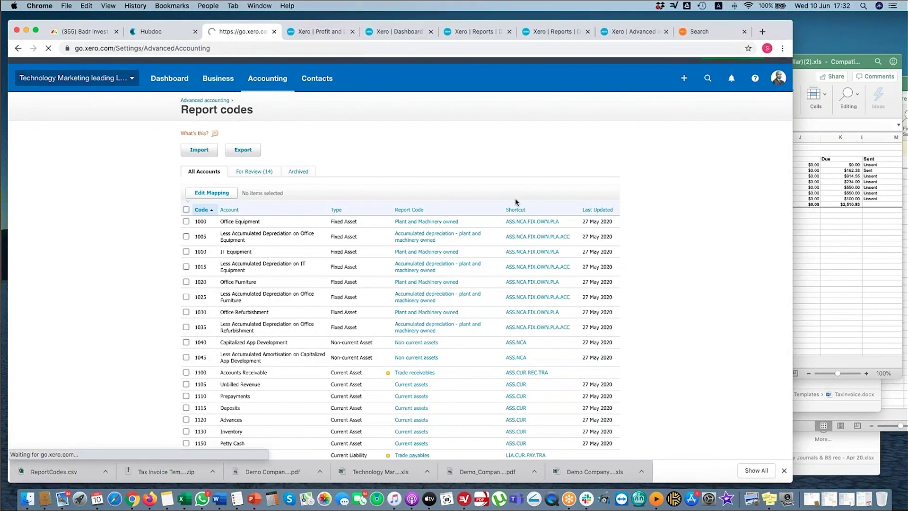
pyautogui.click(435, 404)
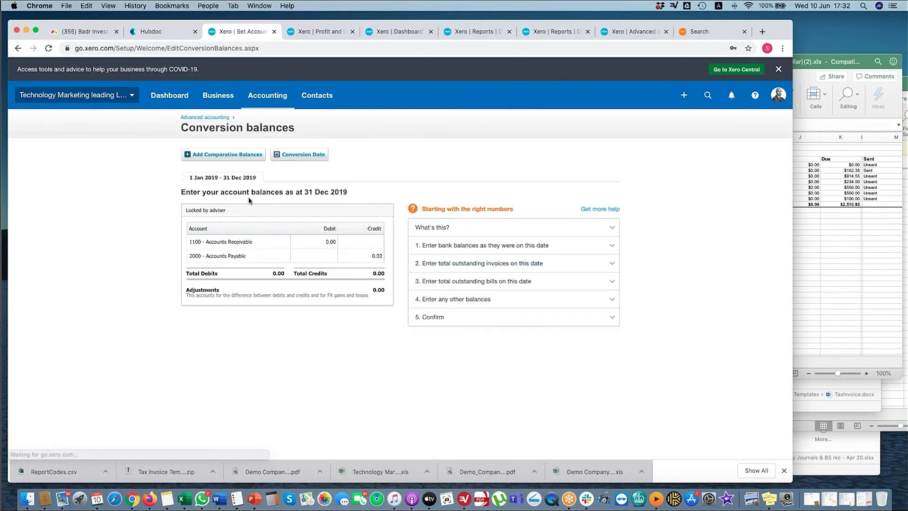